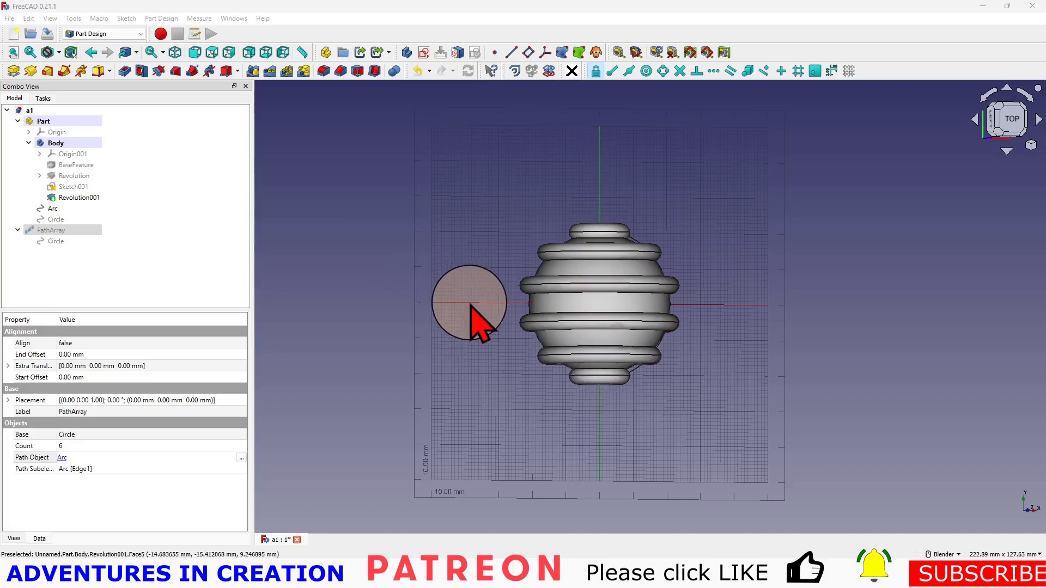
# Tilt the view, then display and copy FreeCAD's version information from the Help menu.
pyautogui.click(479, 298)
pyautogui.moveTo(479, 299)
pyautogui.mouseDown(button='middle')
pyautogui.moveTo(570, 312)
pyautogui.moveTo(565, 345)
pyautogui.moveTo(638, 325)
pyautogui.moveTo(691, 289)
pyautogui.moveTo(682, 276)
pyautogui.moveTo(537, 247)
pyautogui.moveTo(452, 306)
pyautogui.moveTo(411, 270)
pyautogui.moveTo(429, 278)
pyautogui.moveTo(463, 257)
pyautogui.moveTo(457, 320)
pyautogui.moveTo(469, 285)
pyautogui.moveTo(466, 305)
pyautogui.mouseUp(button='middle')
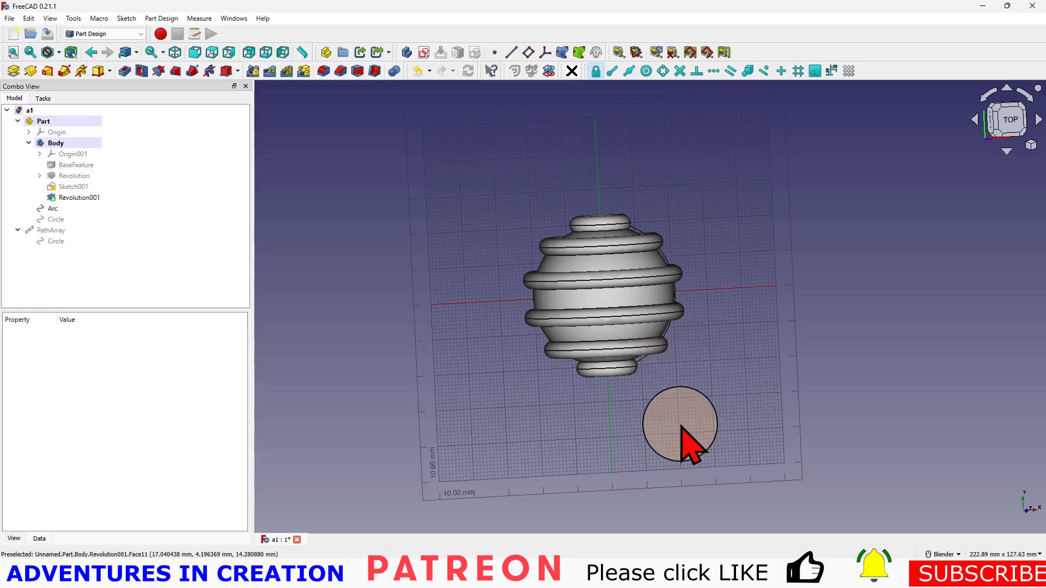
pyautogui.click(262, 18)
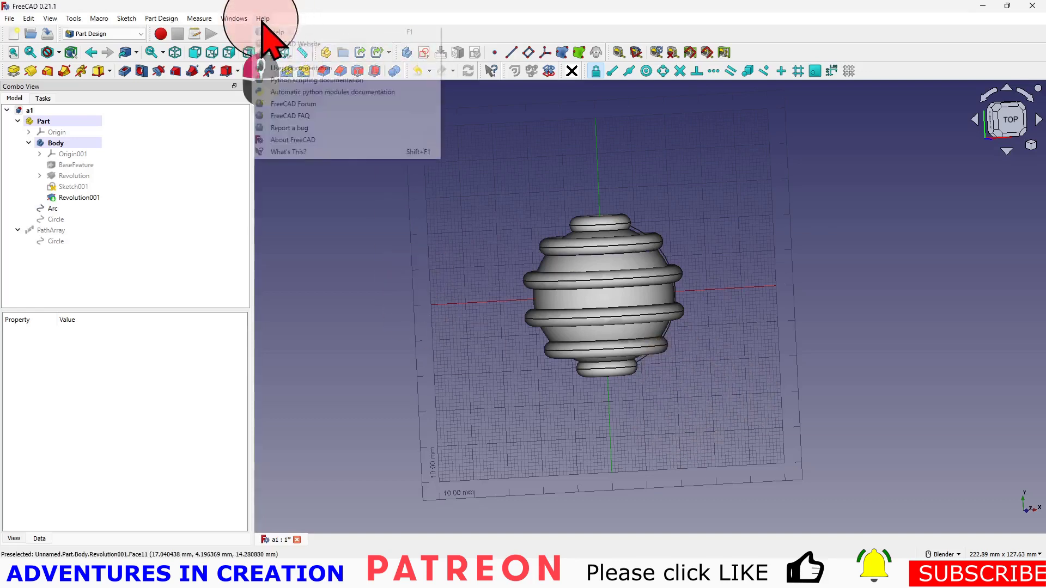
pyautogui.click(303, 141)
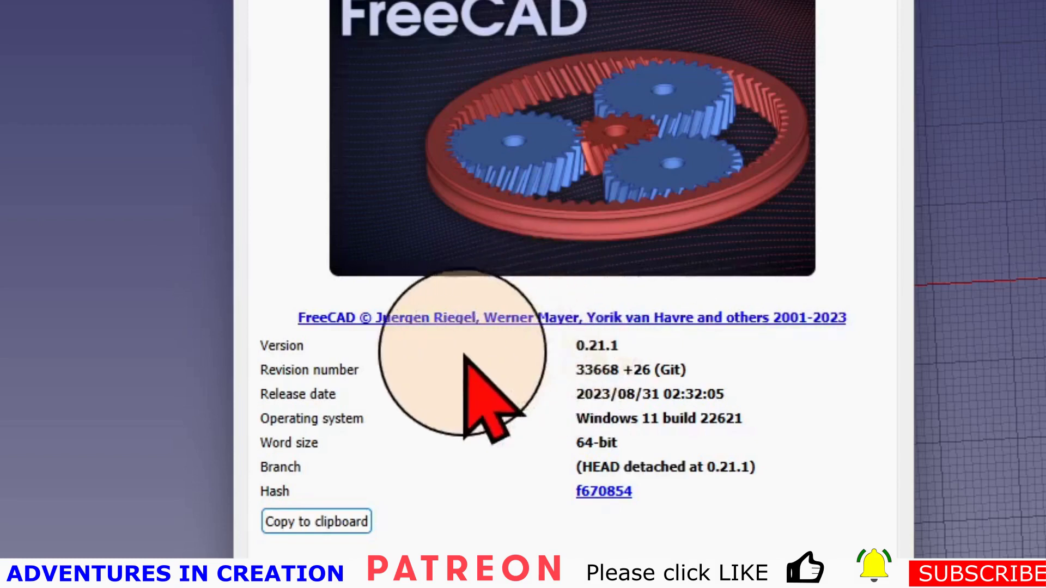
pyautogui.click(352, 517)
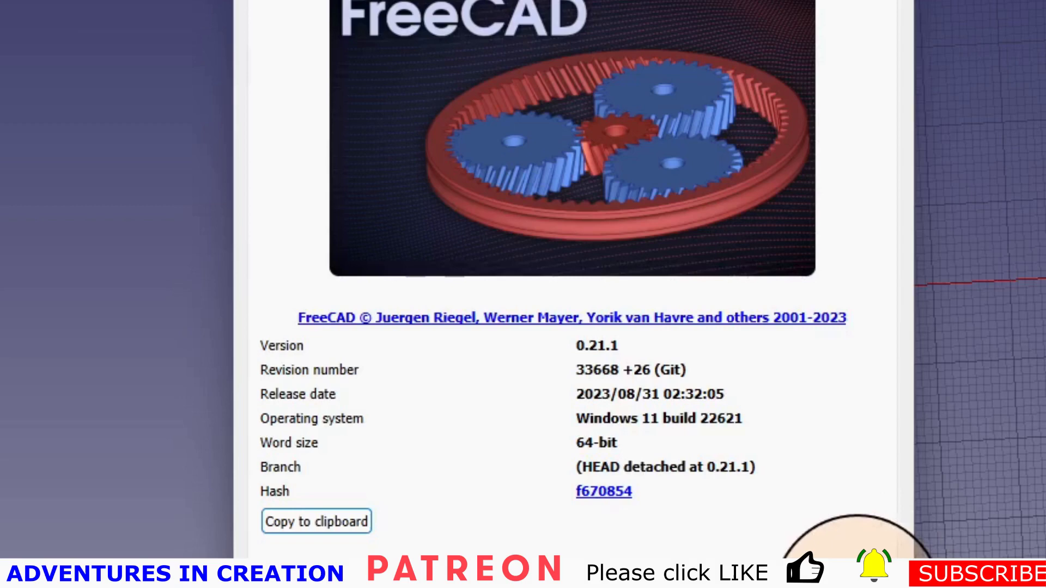
pyautogui.click(856, 578)
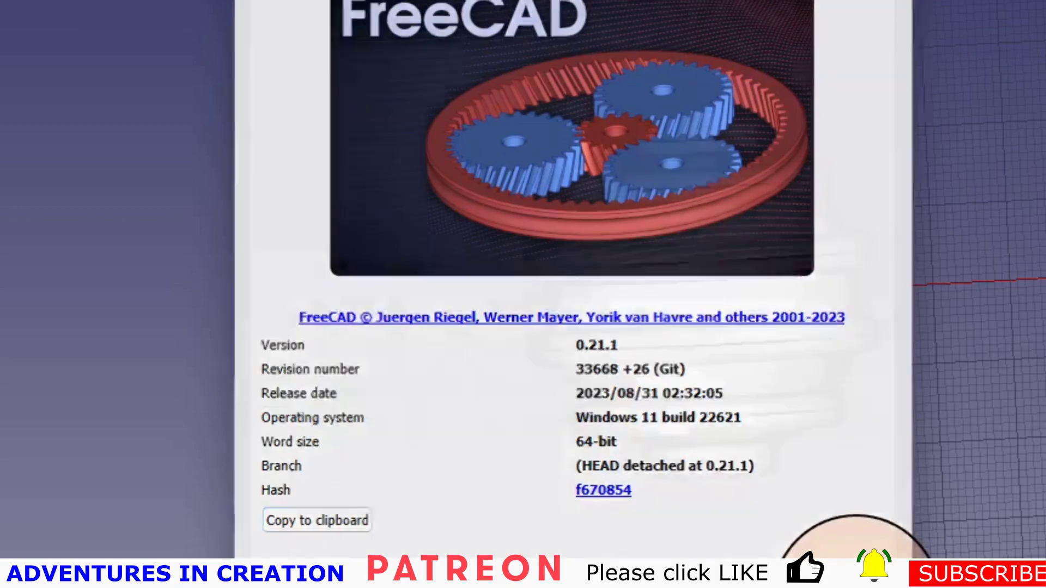
# Zoom and orbit the ribbed model to inspect its underside.
pyautogui.scroll(-5, 719, 299)
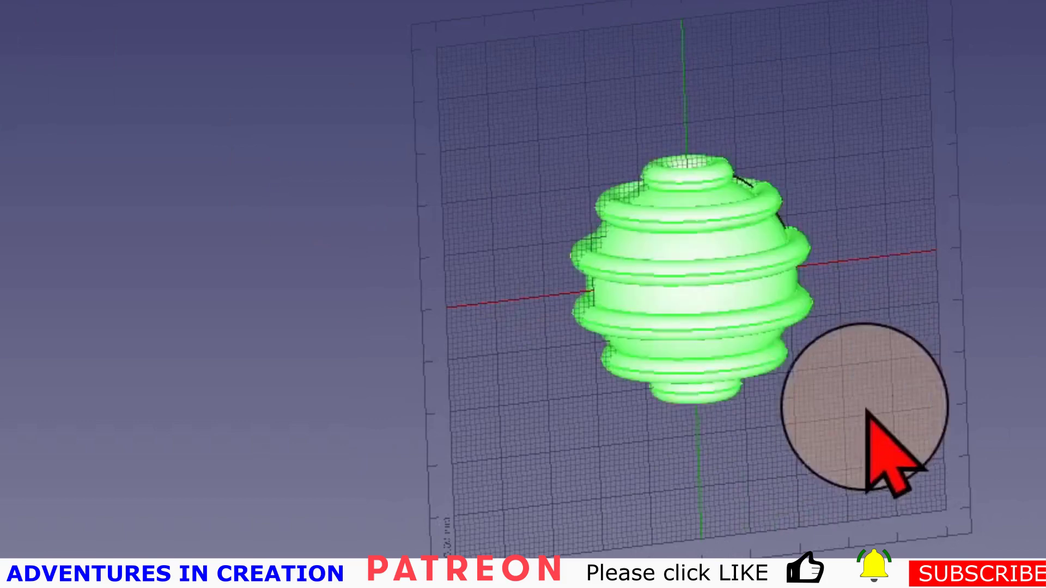
pyautogui.scroll(4, 724, 506)
pyautogui.moveTo(793, 455); pyautogui.dragTo(680, 362, button='middle')
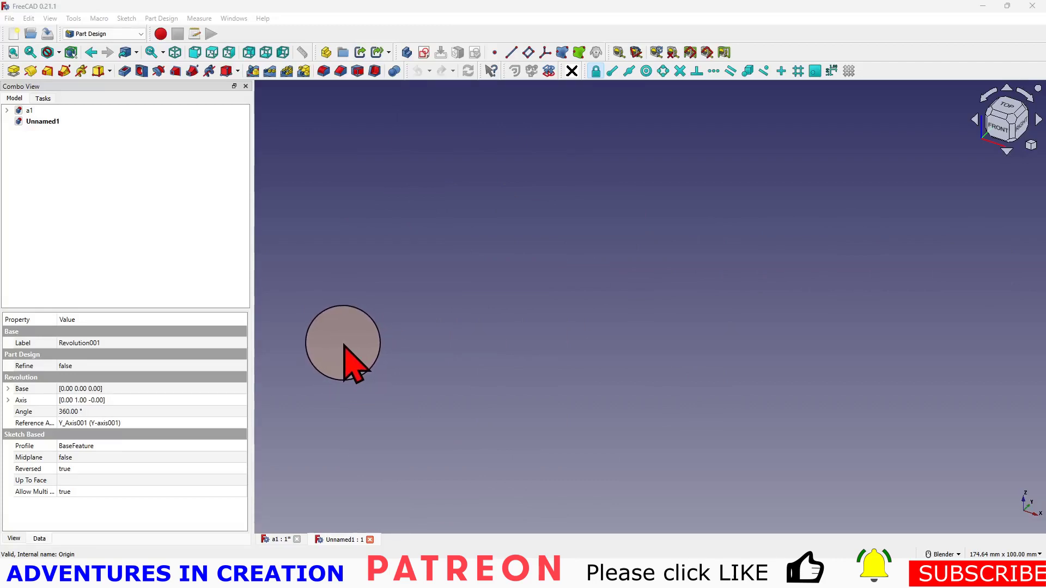
# In Unnamed1, start a new sketch on the XY plane.
pyautogui.click(52, 126)
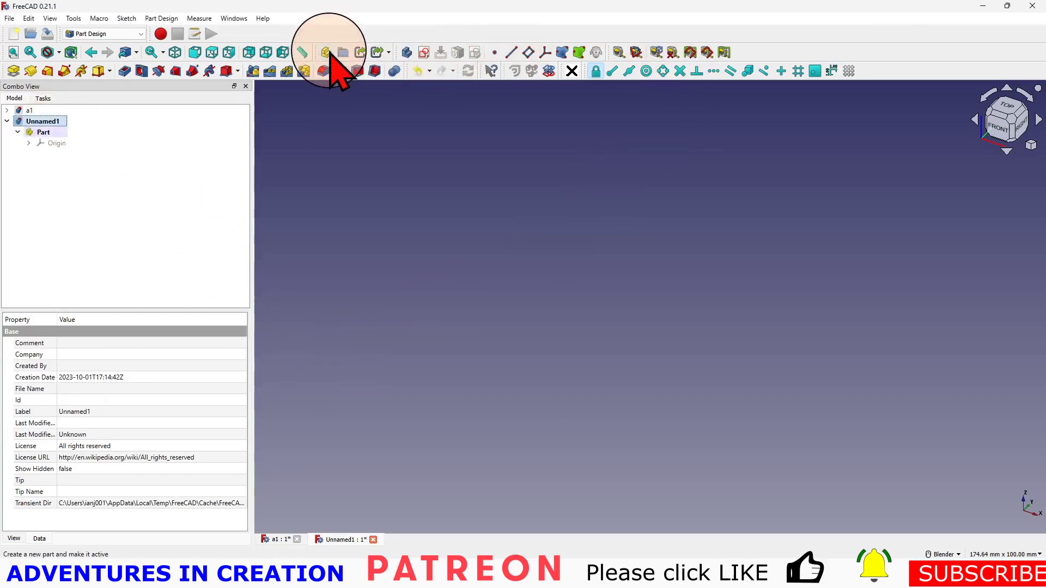
pyautogui.click(425, 52)
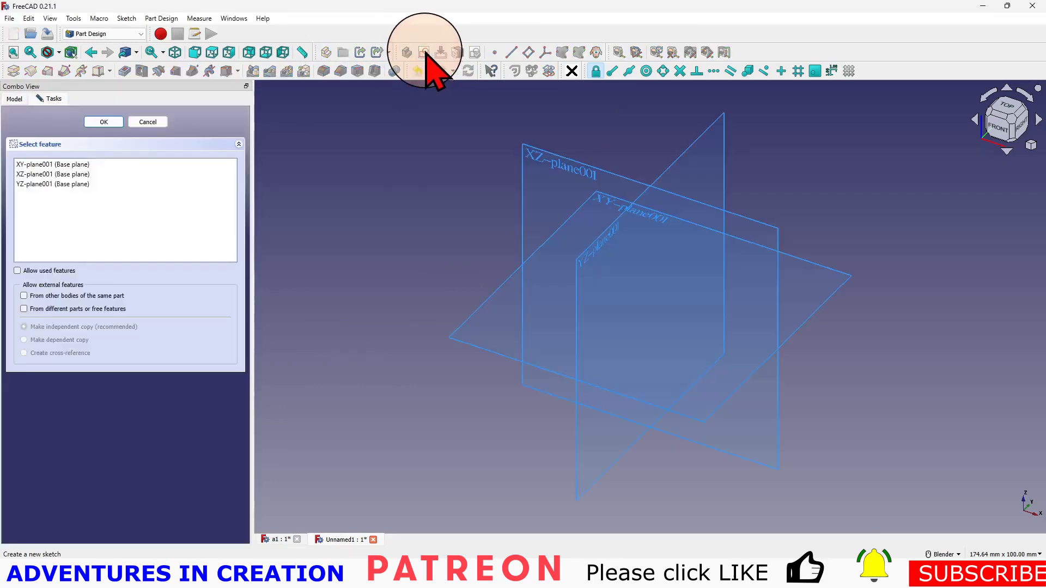
pyautogui.click(69, 166)
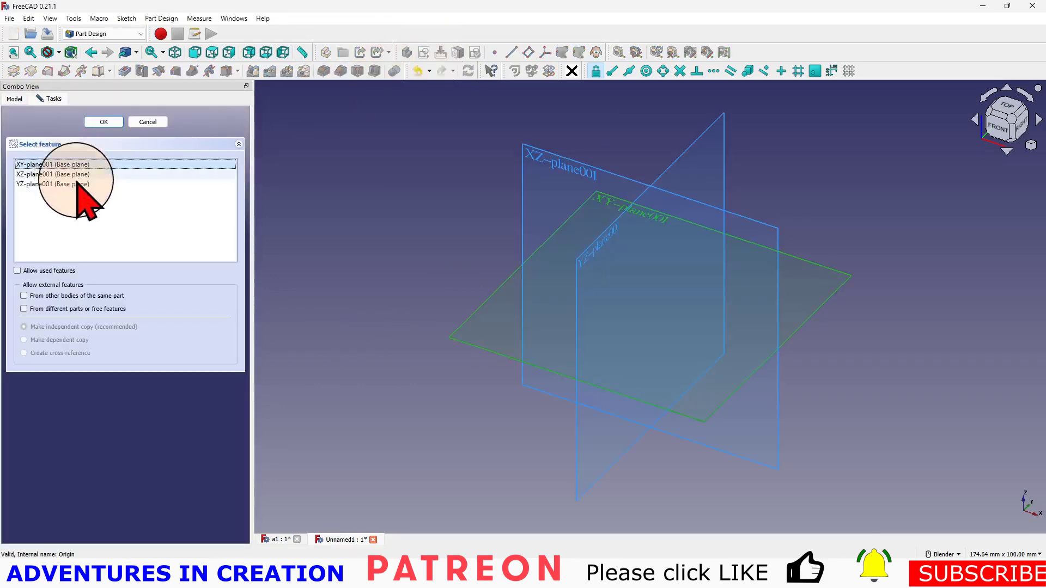
pyautogui.click(104, 122)
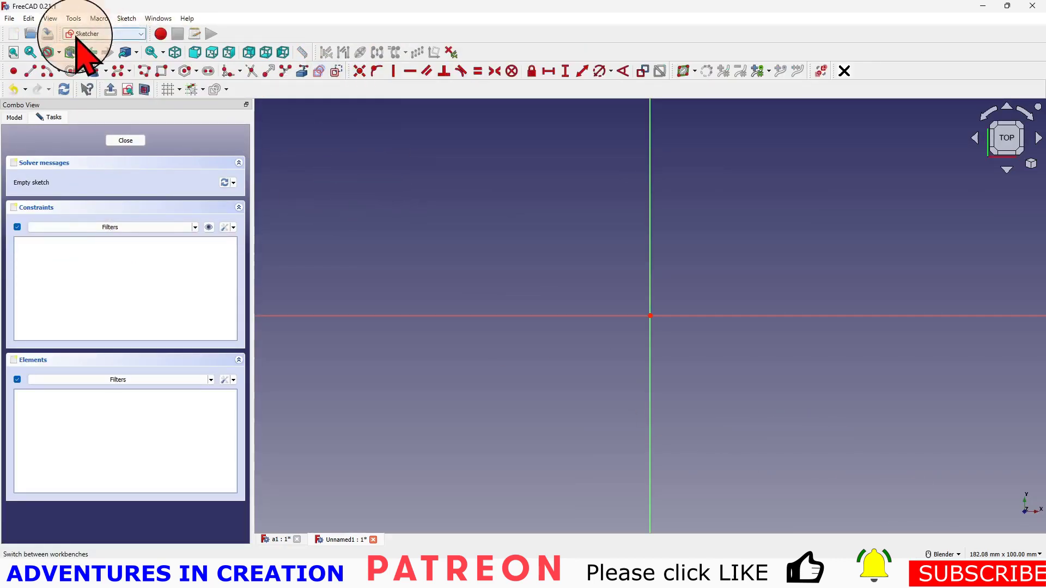
# Sketch a half-circle: an origin-centred arc from top to bottom, closed by a vertical line.
pyautogui.click(46, 73)
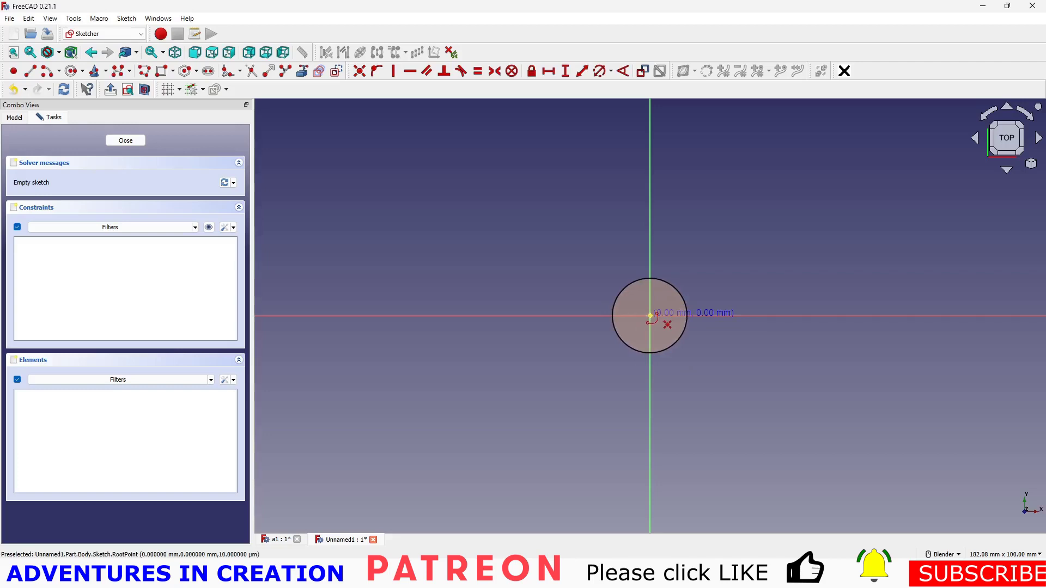
pyautogui.click(650, 316)
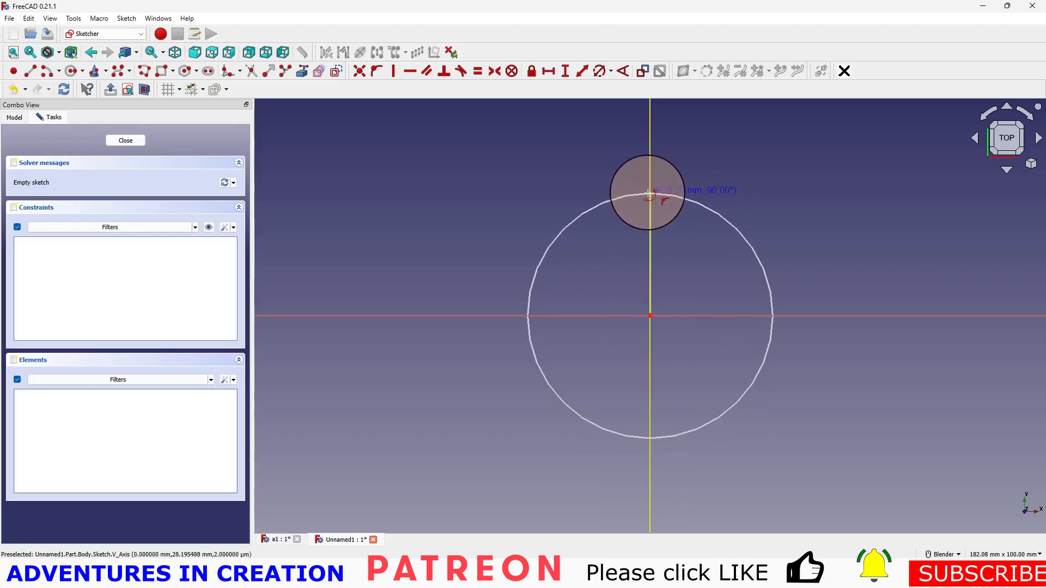
pyautogui.click(651, 194)
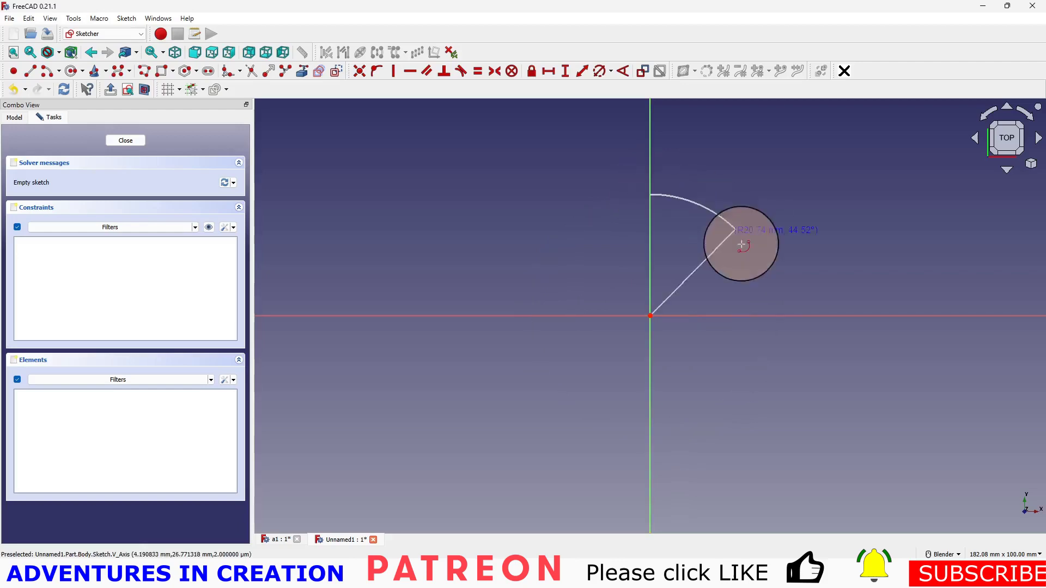
pyautogui.click(649, 436)
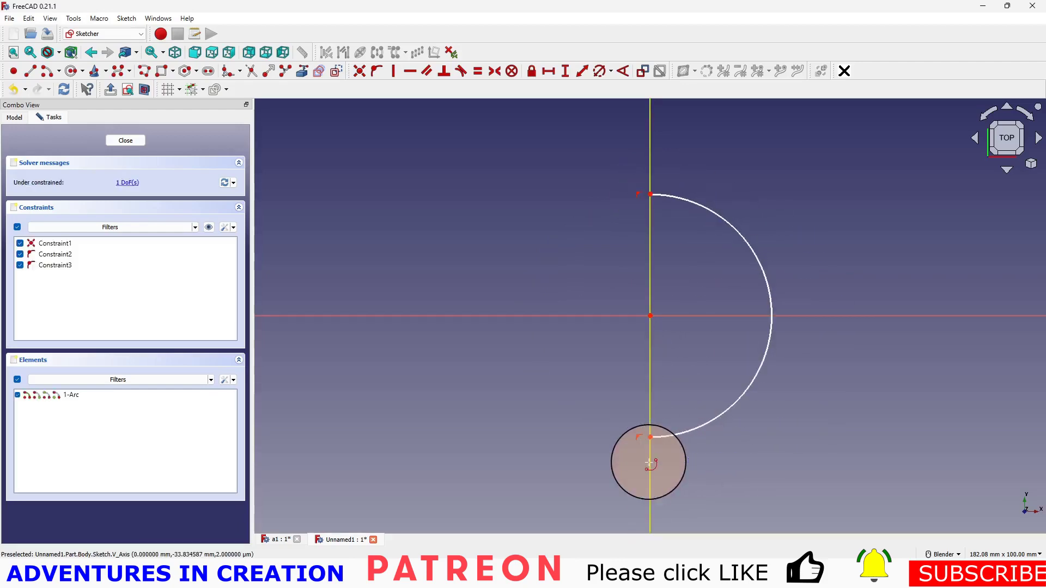
pyautogui.rightClick(440, 384)
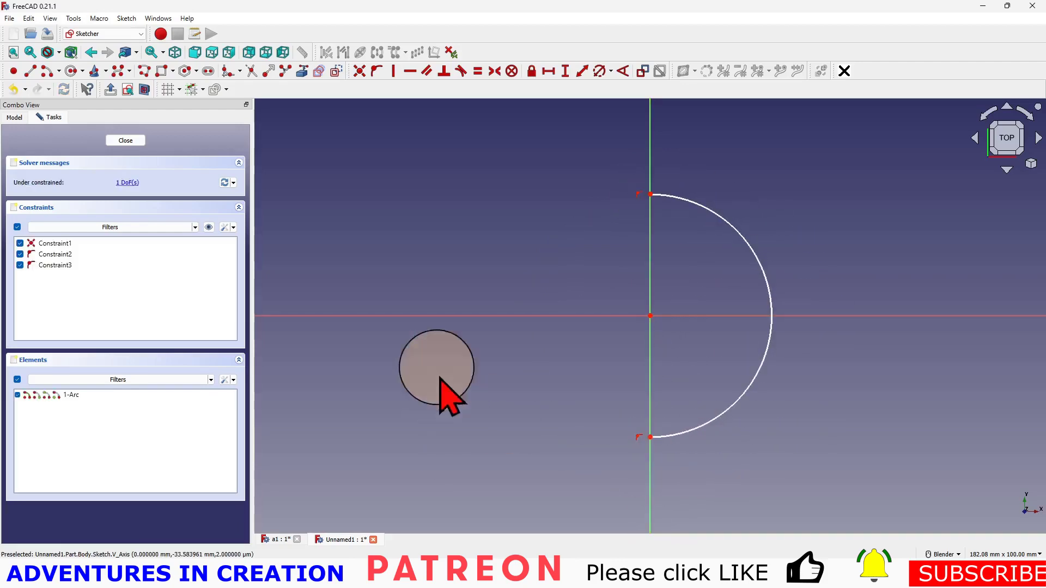
pyautogui.click(30, 72)
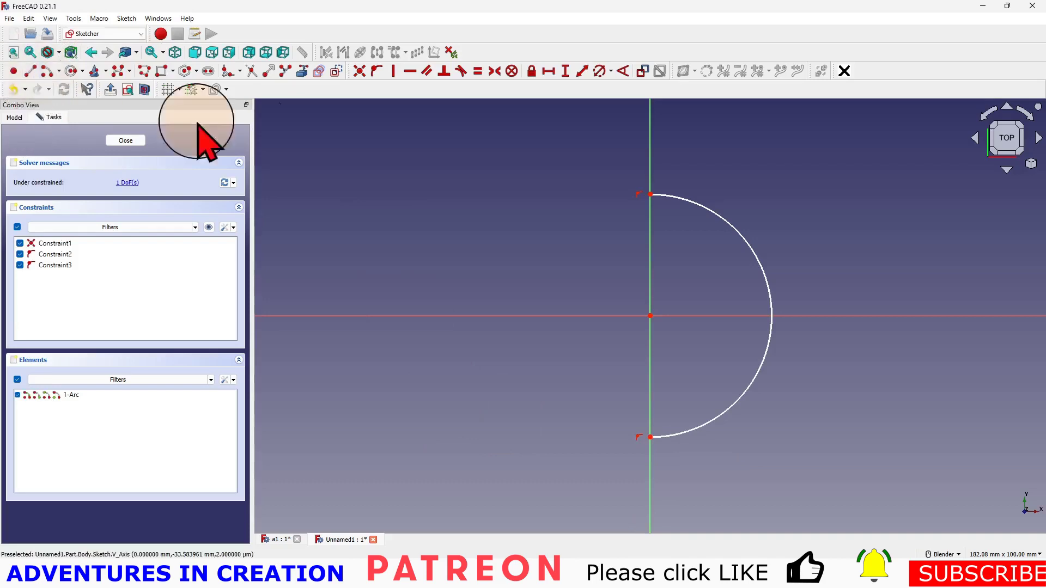
pyautogui.click(651, 193)
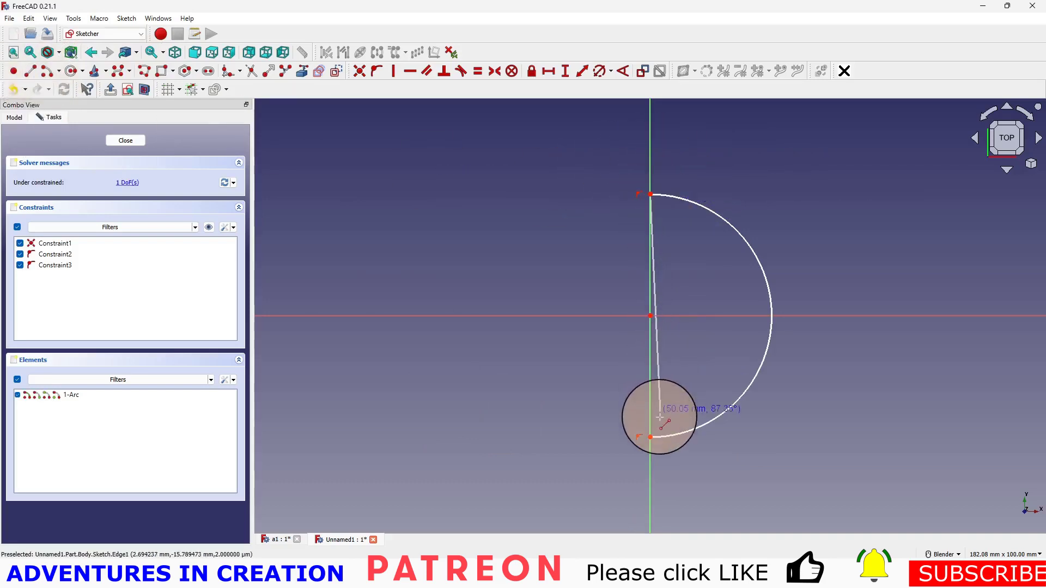
pyautogui.click(651, 437)
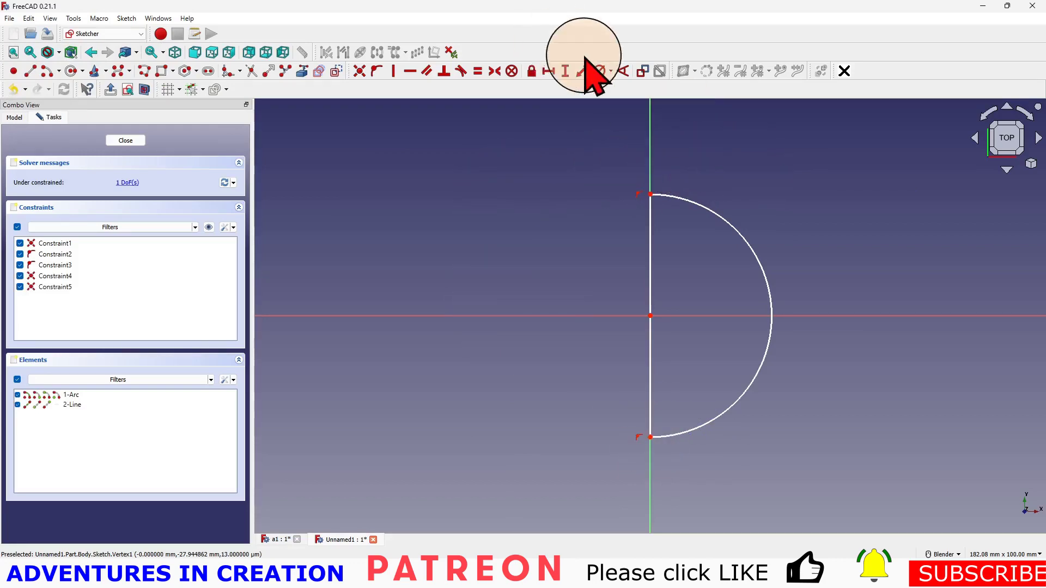
# Constrain the arc radius to 20 mm and move the label off the axis.
pyautogui.click(600, 71)
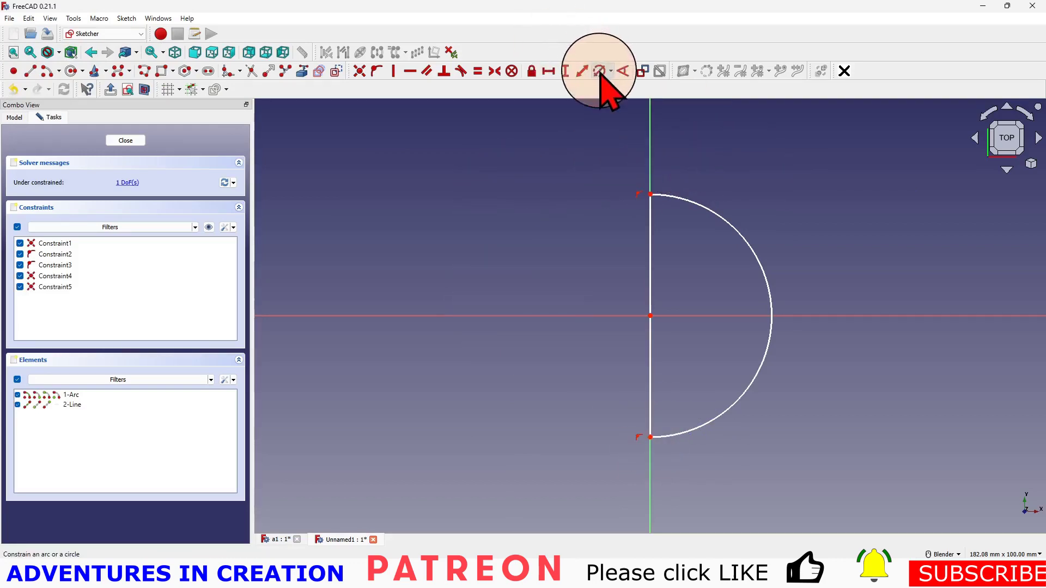
pyautogui.click(750, 247)
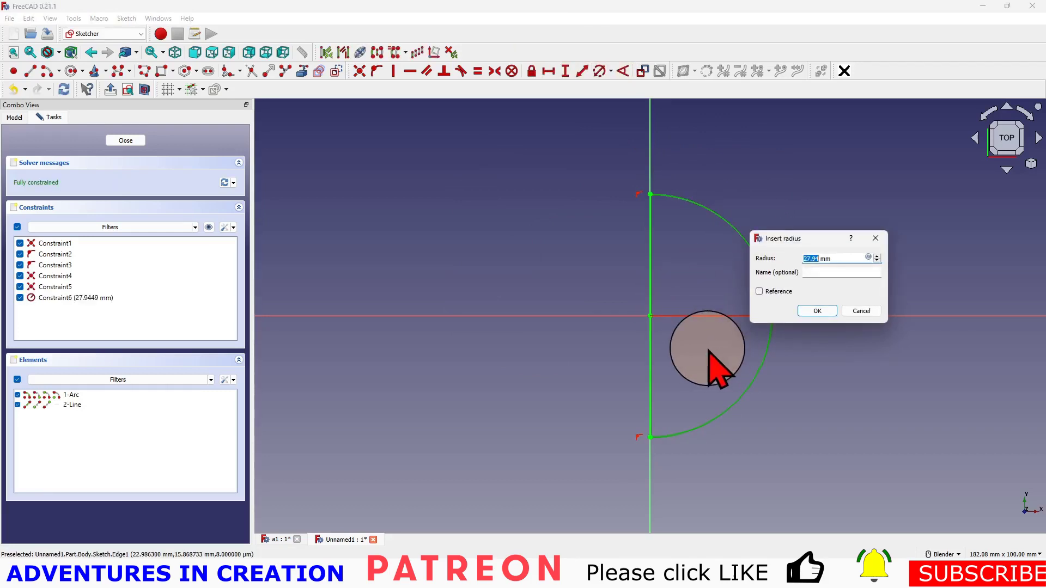
pyautogui.write('20')
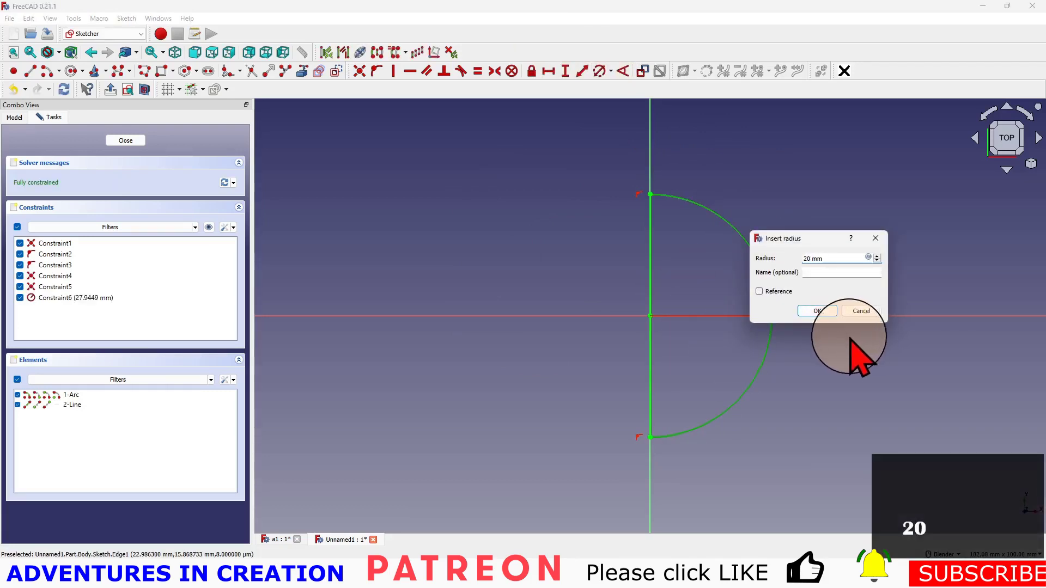
pyautogui.click(817, 310)
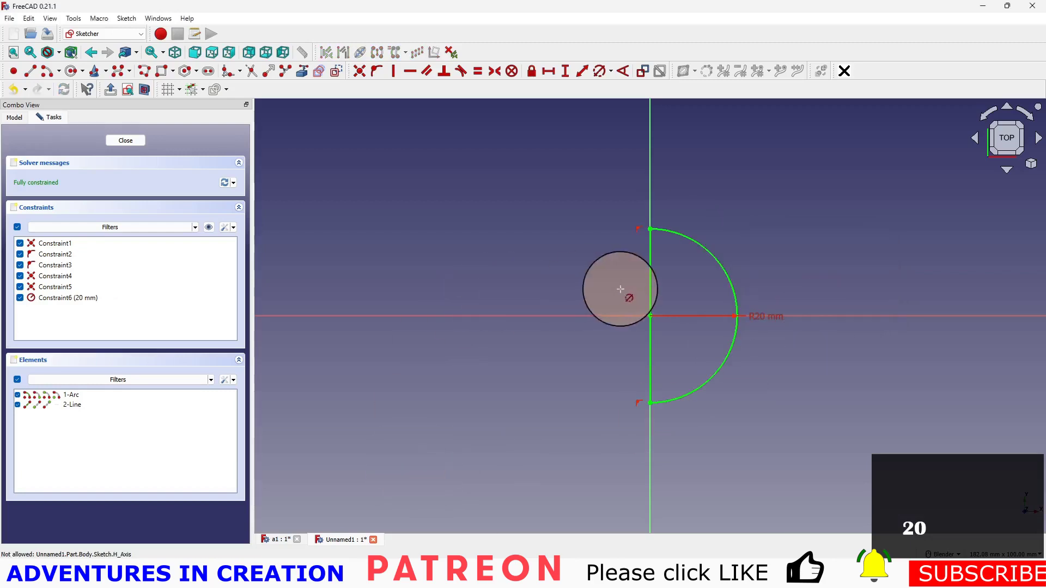
pyautogui.moveTo(773, 315); pyautogui.dragTo(788, 271)
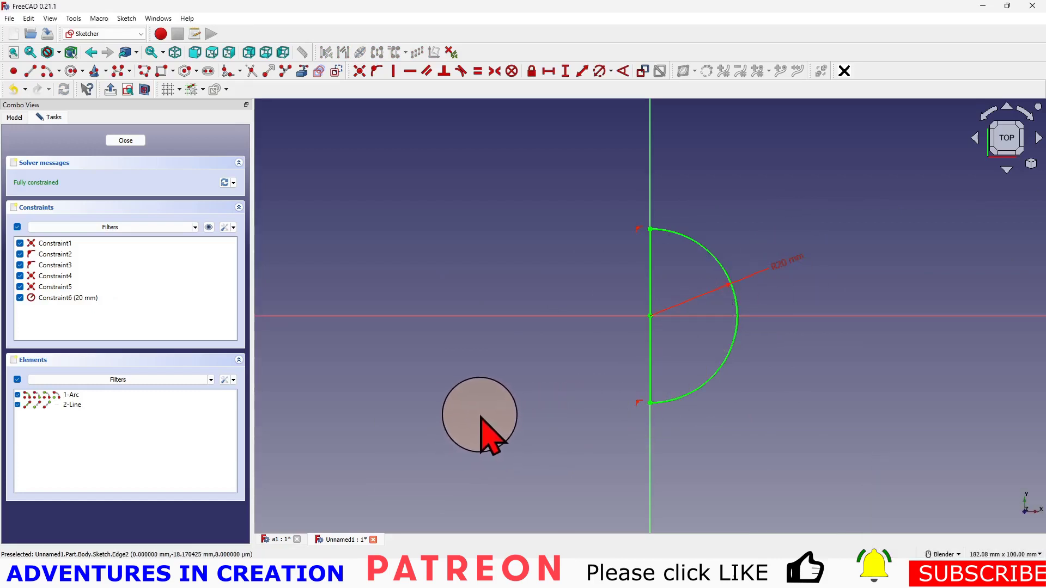
# Close the sketch and revolve it 360° into a sphere.
pyautogui.click(127, 142)
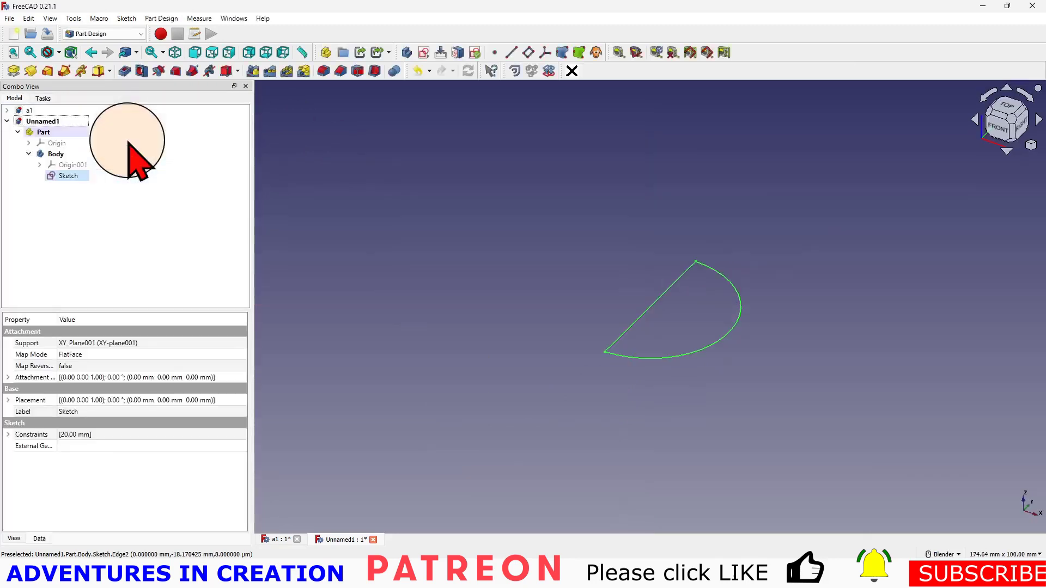
pyautogui.click(30, 70)
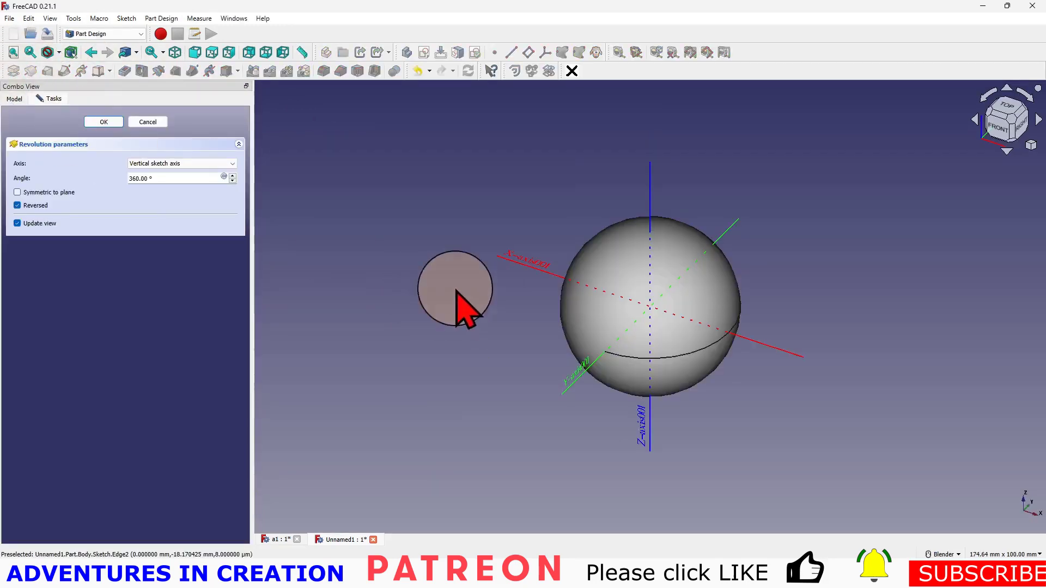
pyautogui.click(103, 122)
pyautogui.moveTo(537, 376)
pyautogui.mouseDown(button='middle')
pyautogui.moveTo(516, 381)
pyautogui.moveTo(604, 448)
pyautogui.moveTo(596, 239)
pyautogui.moveTo(600, 256)
pyautogui.mouseUp(button='middle')
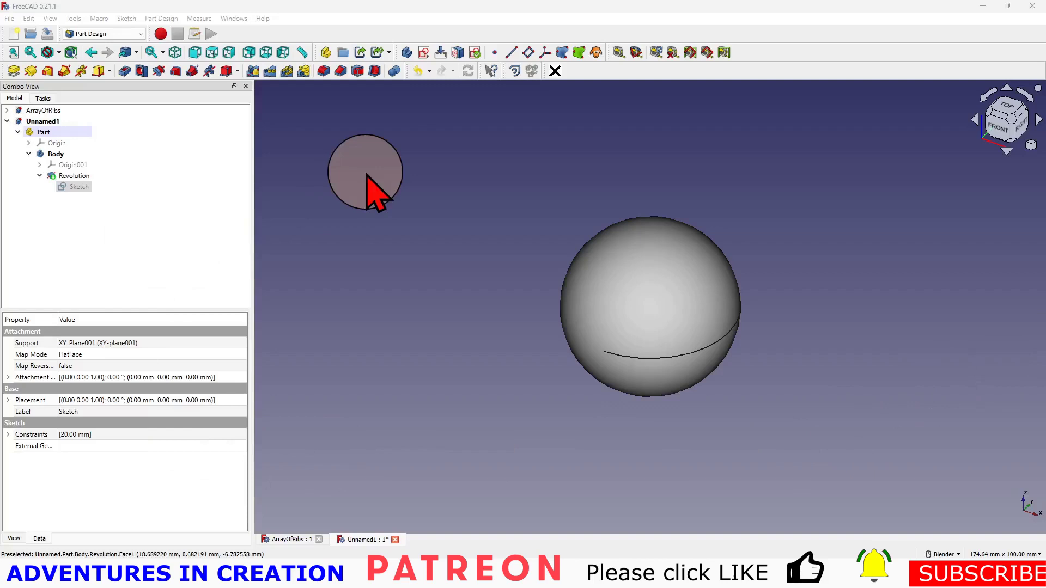
# Switch to the Draft workbench.
pyautogui.click(141, 34)
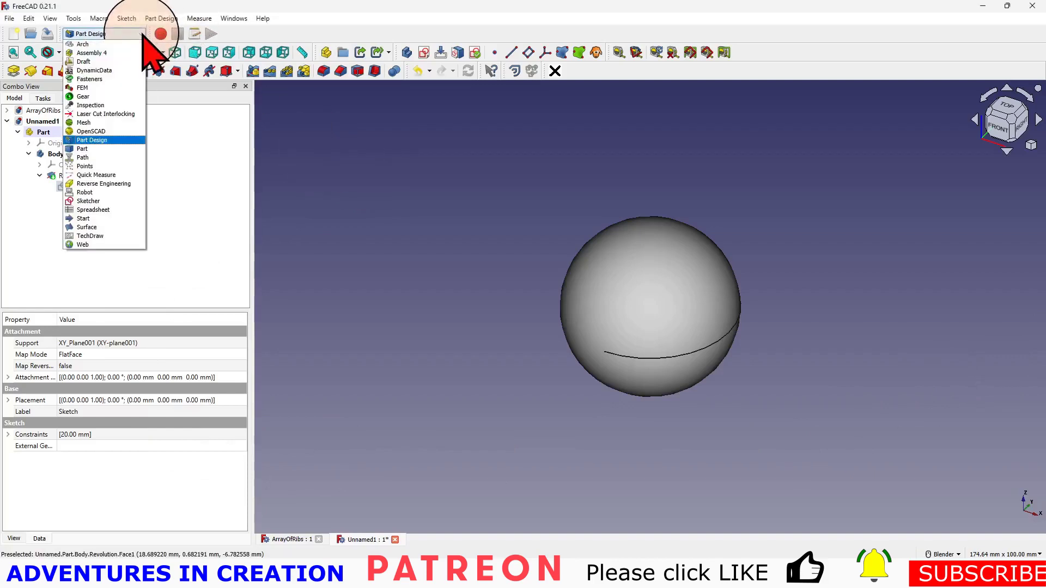
pyautogui.click(109, 62)
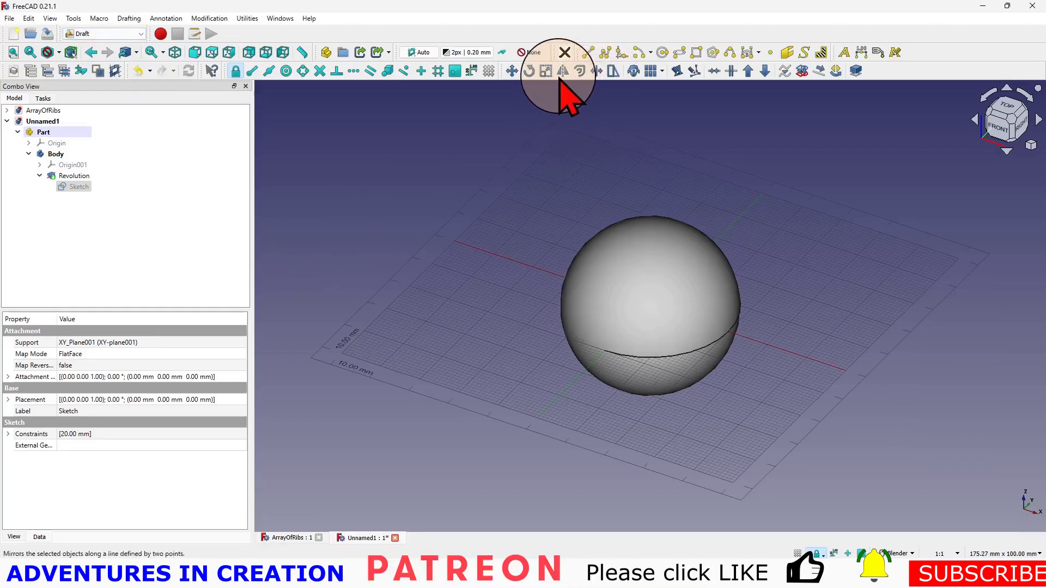
pyautogui.click(662, 71)
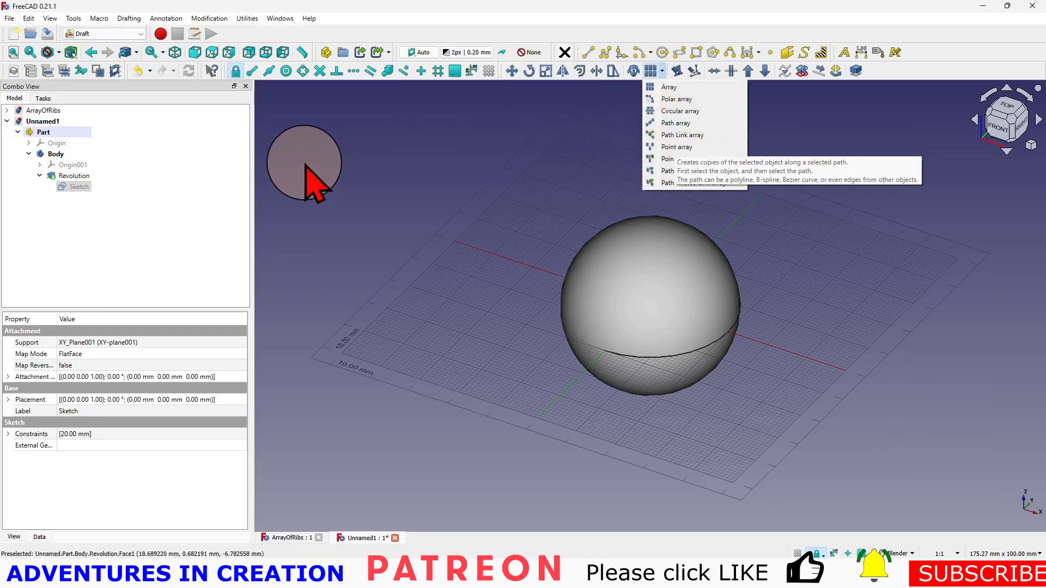
pyautogui.click(319, 157)
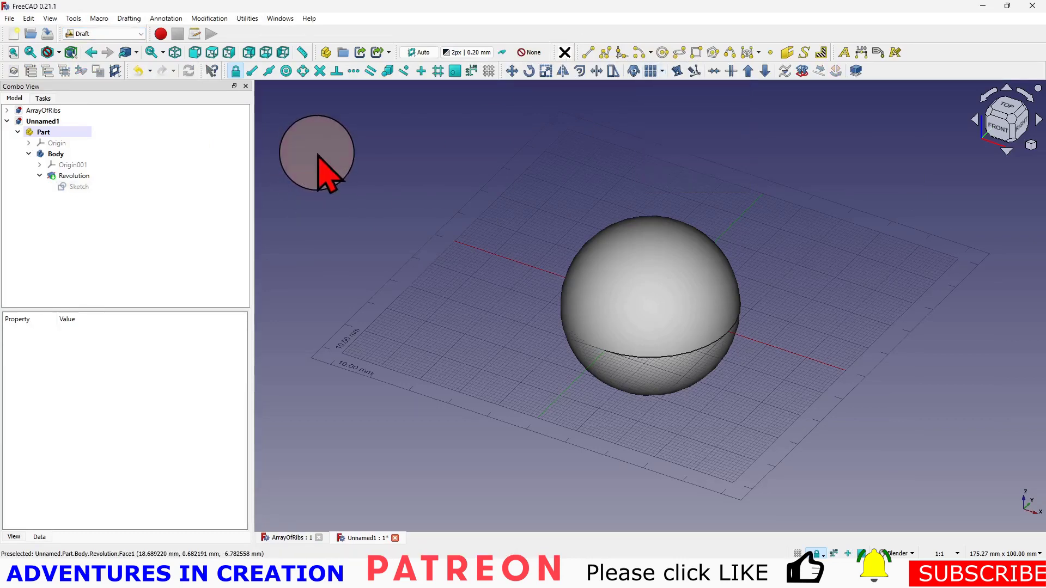
# Show the semicircle sketch and hide the revolved sphere.
pyautogui.click(77, 187)
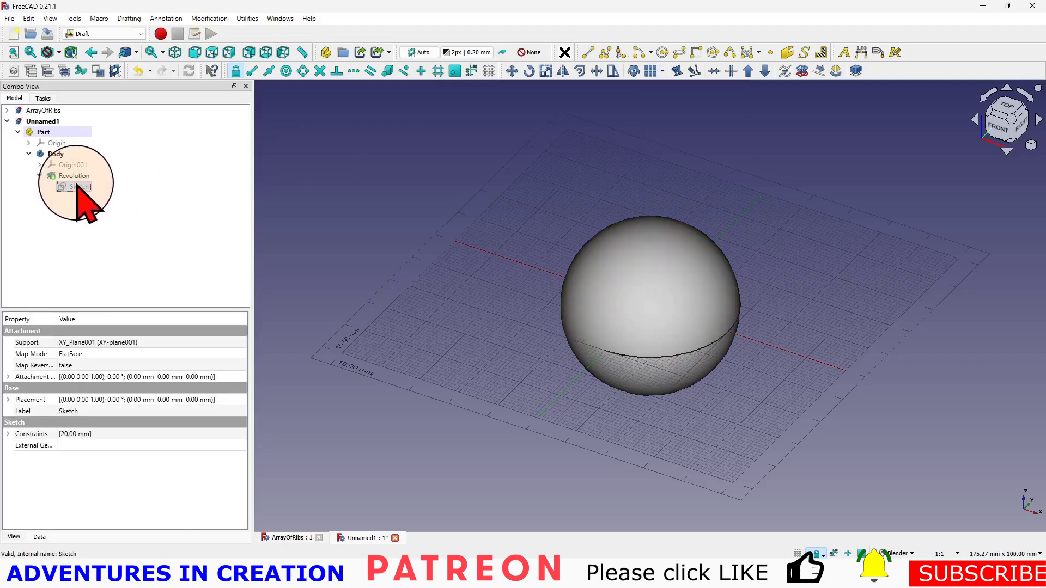
pyautogui.press('space')
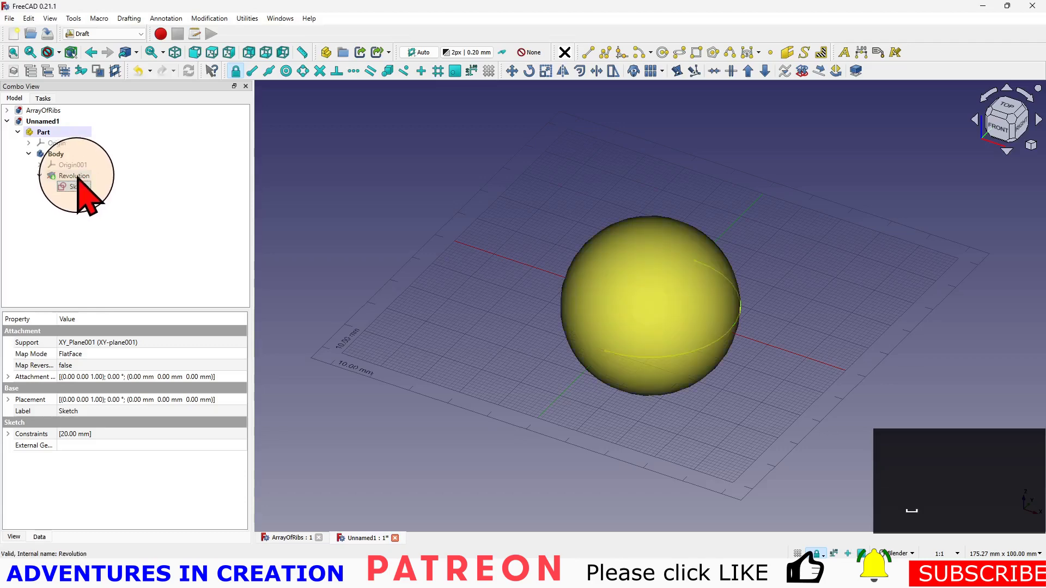
pyautogui.click(76, 176)
pyautogui.press('space')
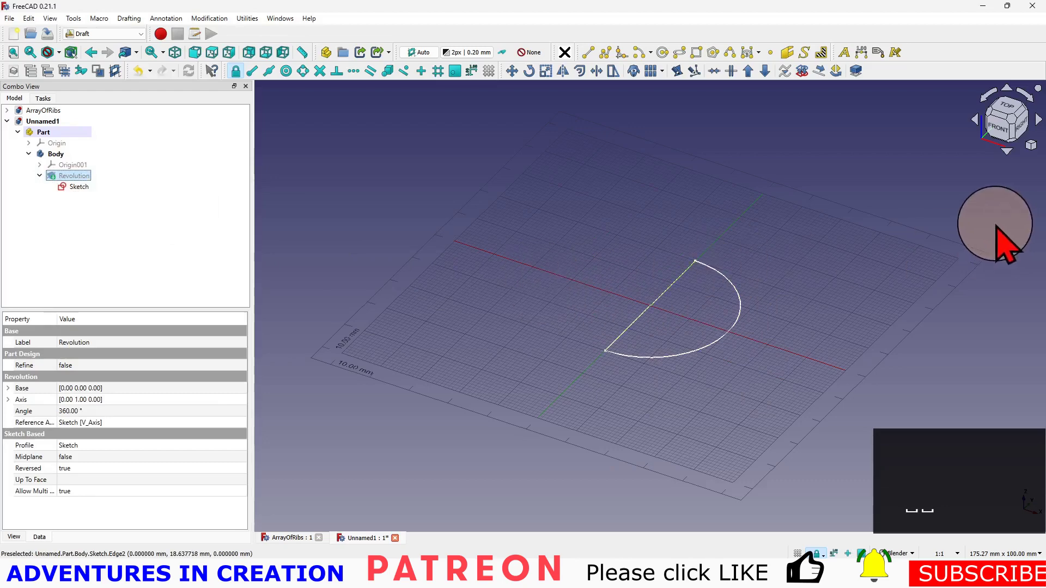
# From Top view, draw an origin-centred Draft arc of radius 22.03 mm, spanning -74.15° to 73.63°.
pyautogui.click(1004, 107)
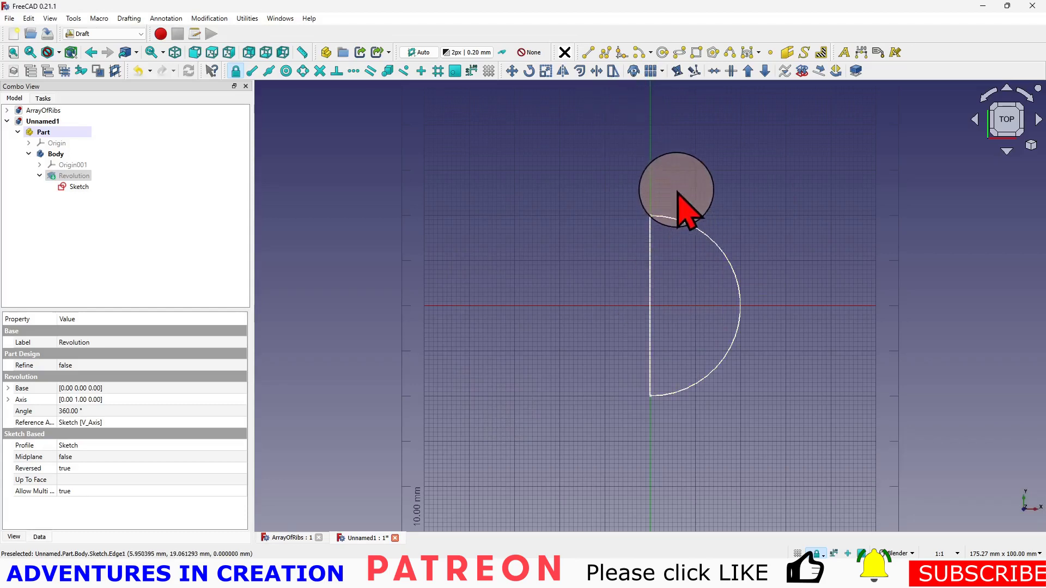
pyautogui.click(639, 52)
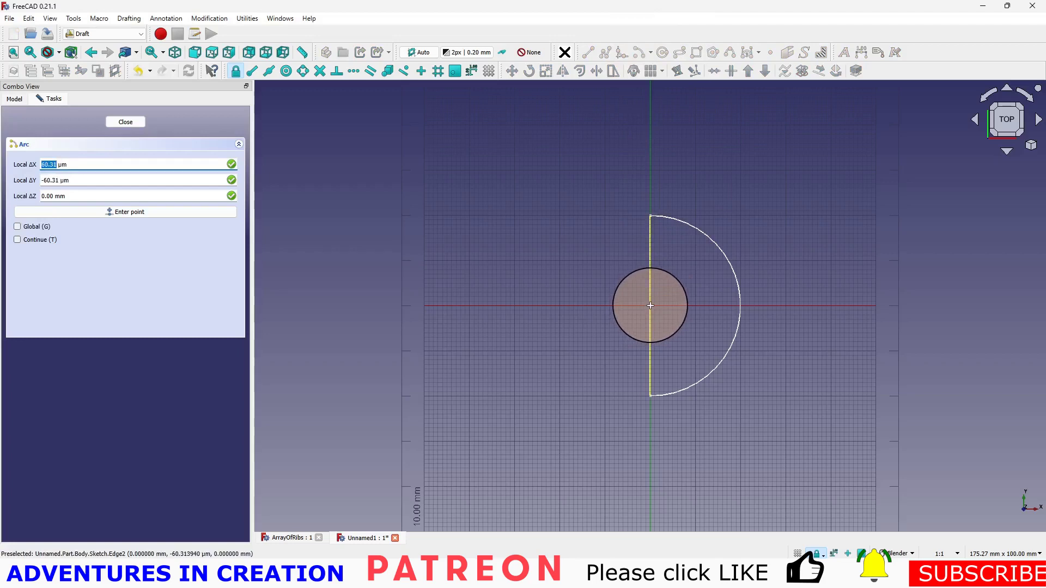
pyautogui.scroll(4, 649, 306)
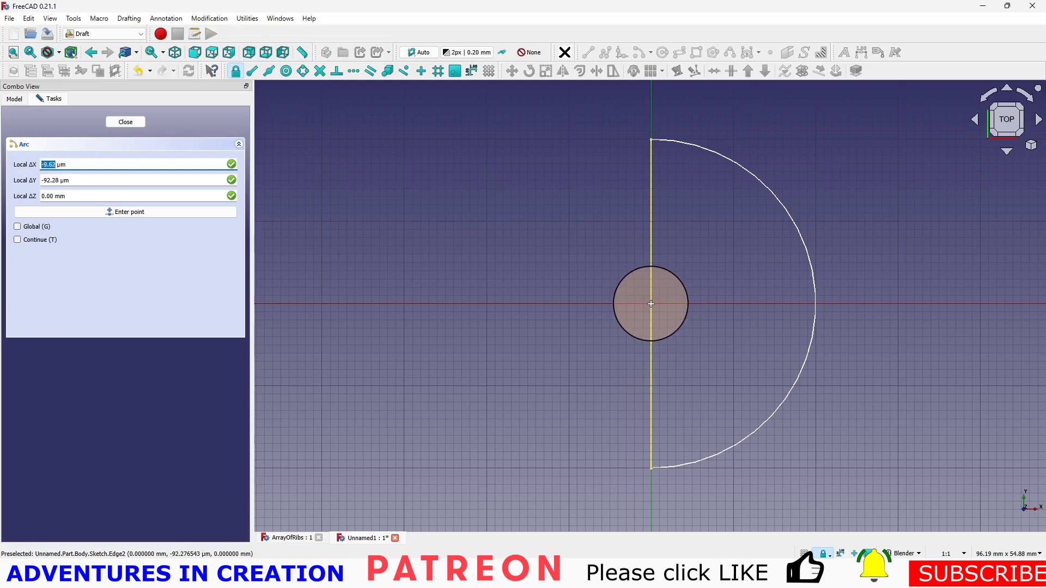
pyautogui.click(651, 304)
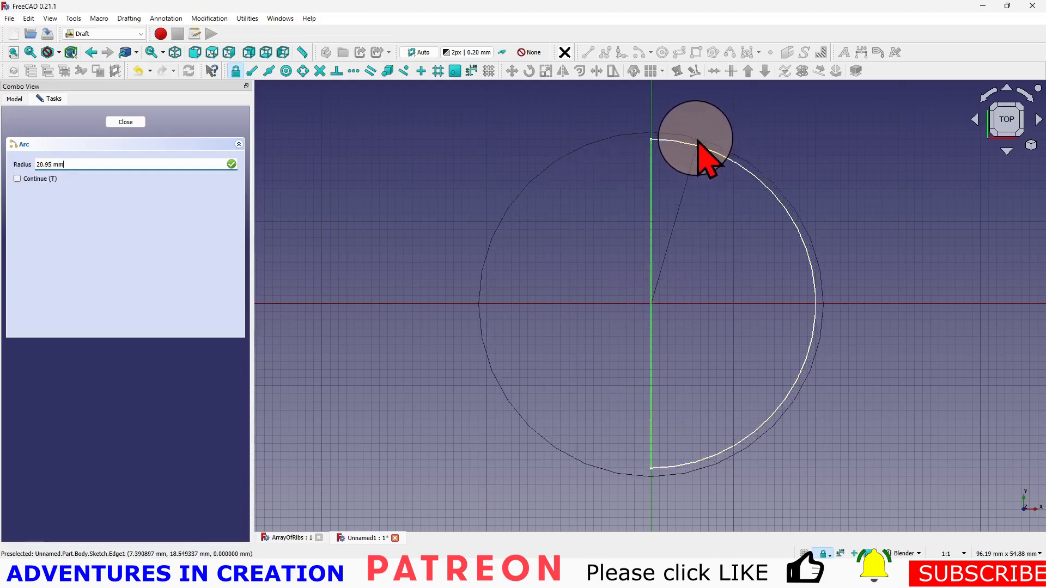
pyautogui.click(700, 134)
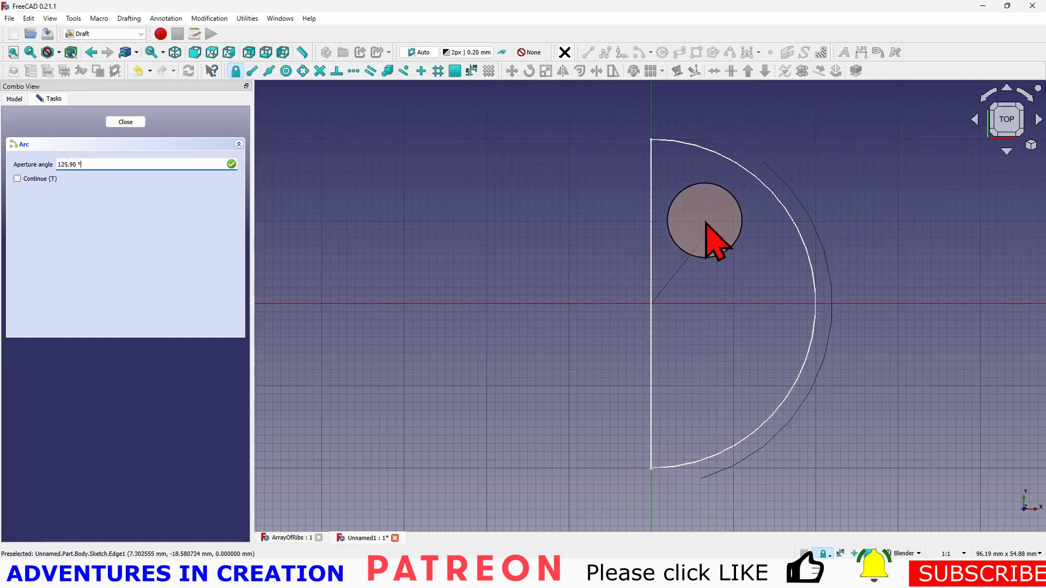
pyautogui.click(703, 132)
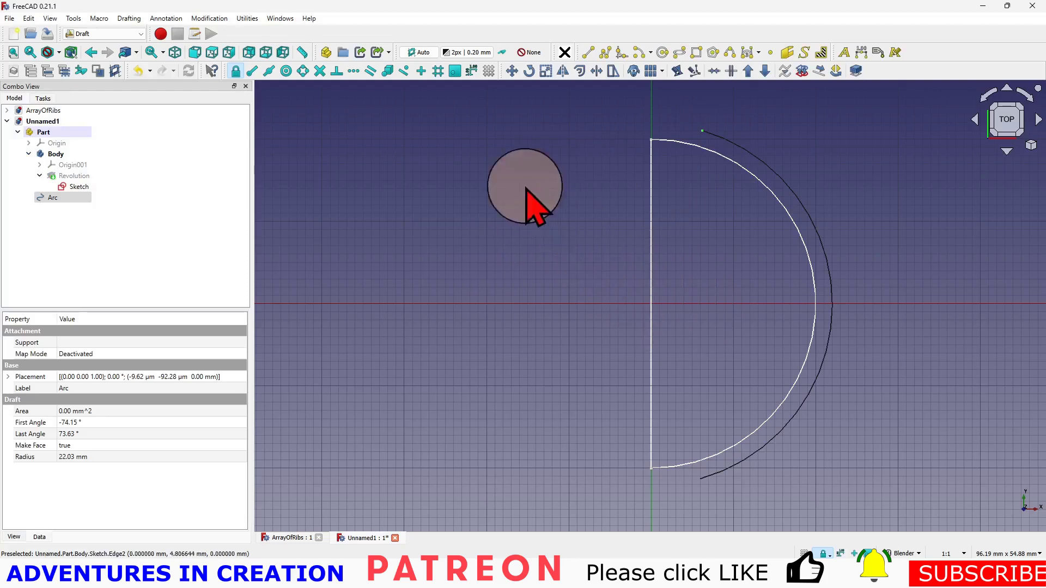
# Draw a filled 2.86 mm radius Draft circle centred on the arc's upper endpoint.
pyautogui.click(663, 53)
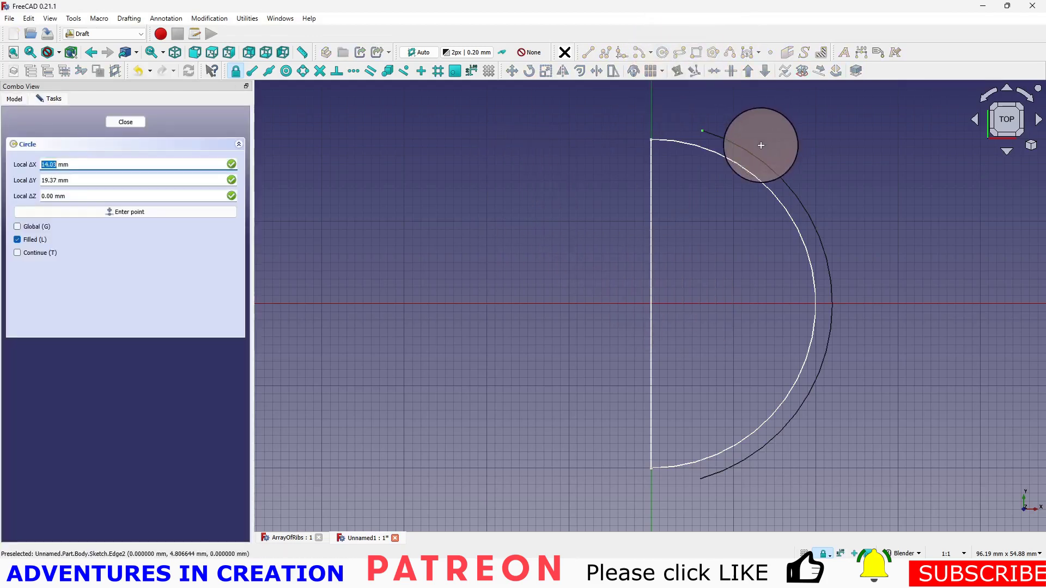
pyautogui.click(702, 130)
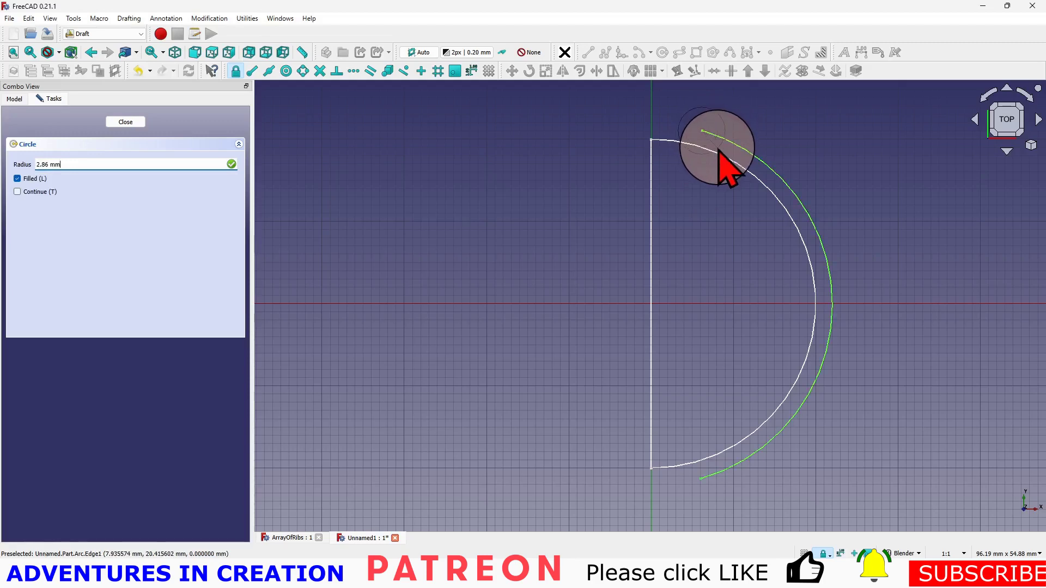
pyautogui.click(719, 152)
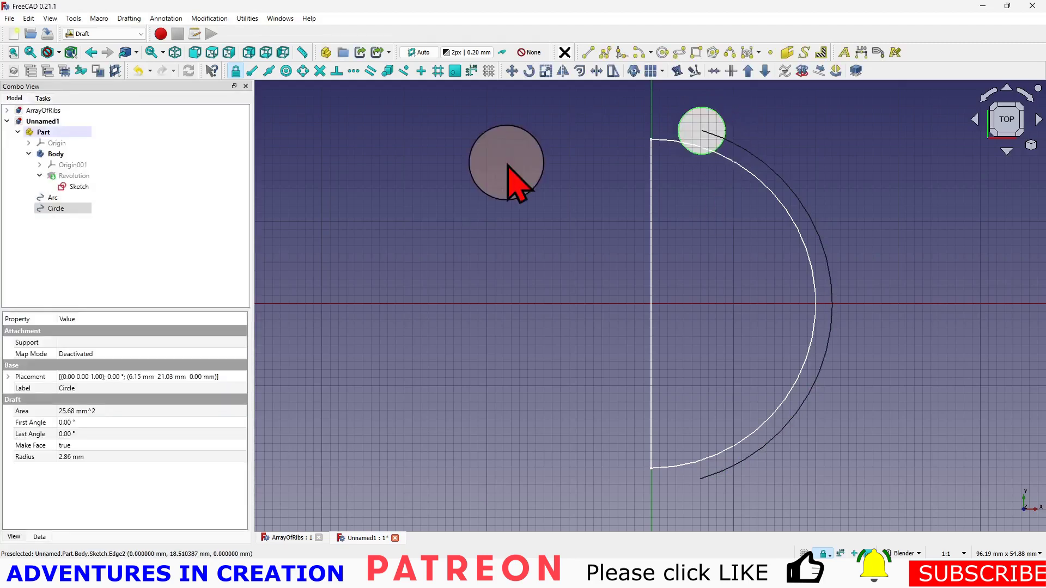
# Path-array the circle along the arc and set the array count to 5.
pyautogui.click(635, 100)
pyautogui.click(723, 123)
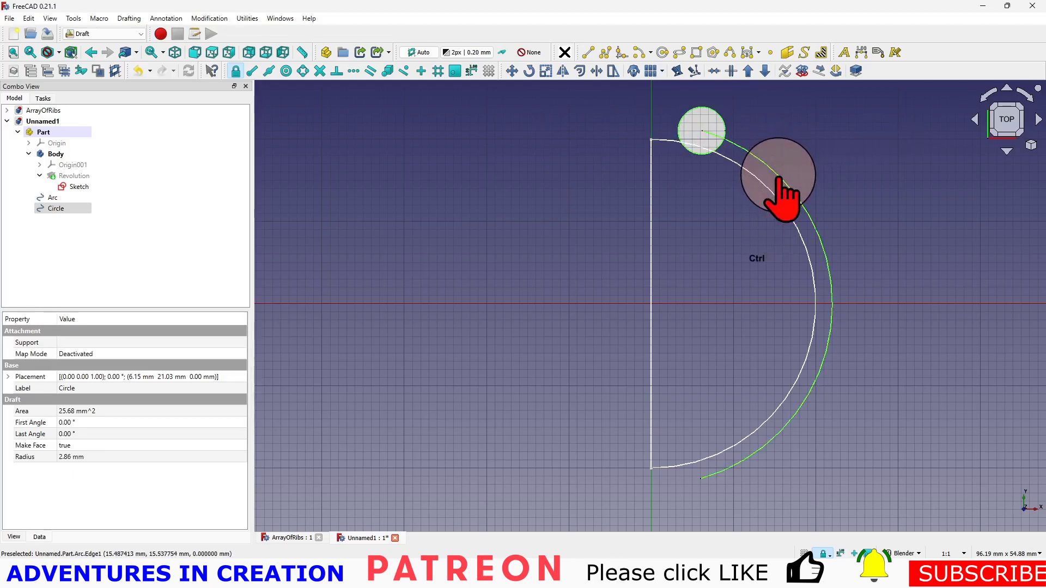
pyautogui.keyDown('ctrl'); pyautogui.click(779, 179); pyautogui.keyUp('ctrl')
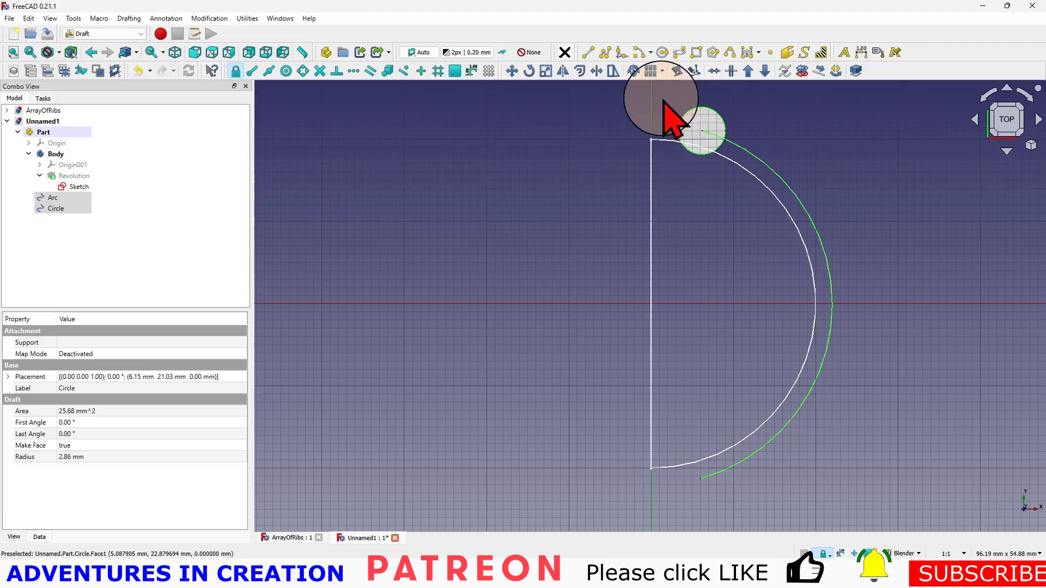
pyautogui.click(662, 70)
pyautogui.click(673, 123)
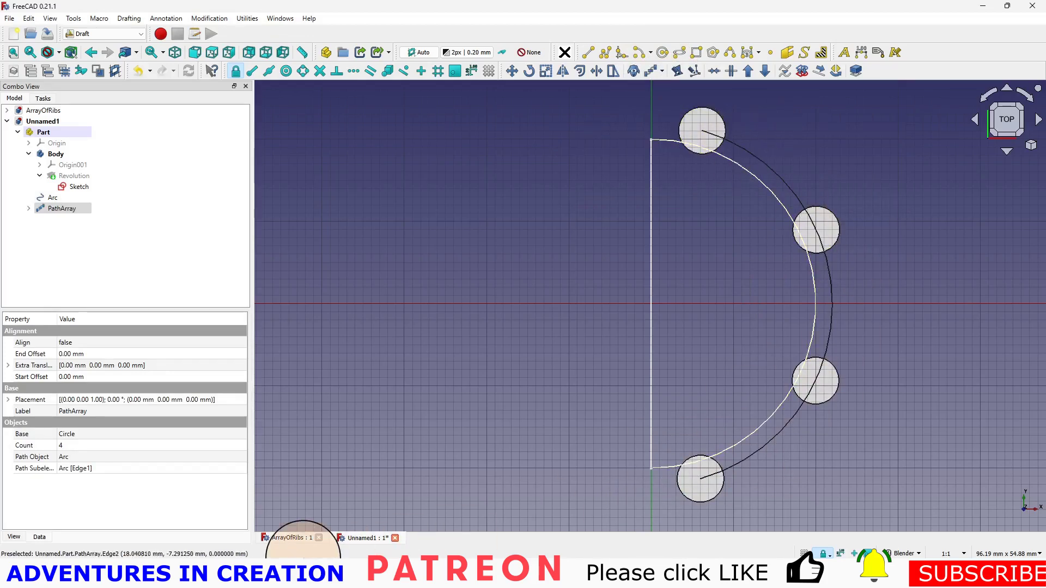
pyautogui.doubleClick(63, 445)
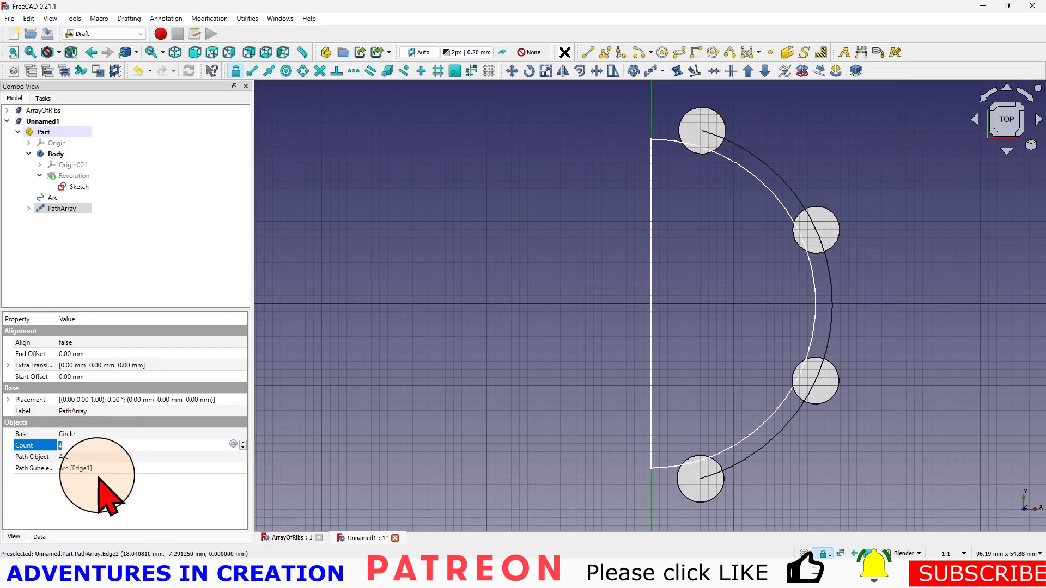
pyautogui.write('5')
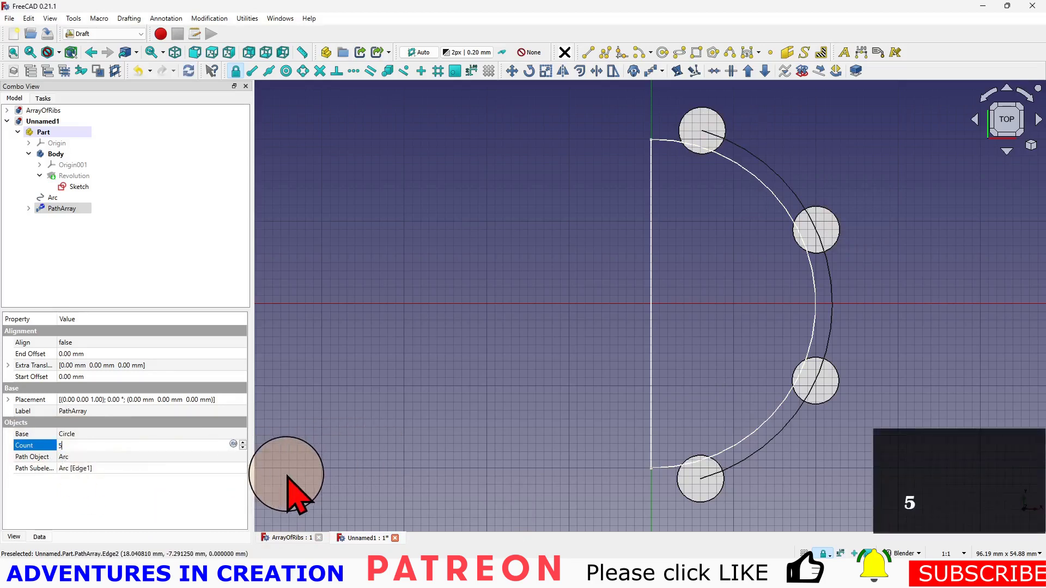
pyautogui.click(477, 416)
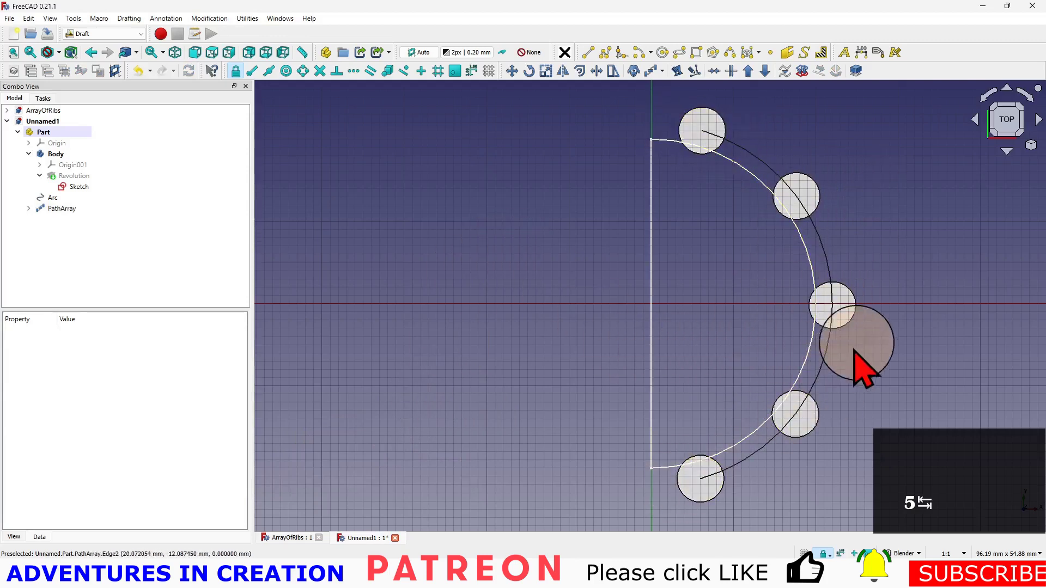
# Drop the PathArray onto the Body as its BaseFeature.
pyautogui.click(60, 209)
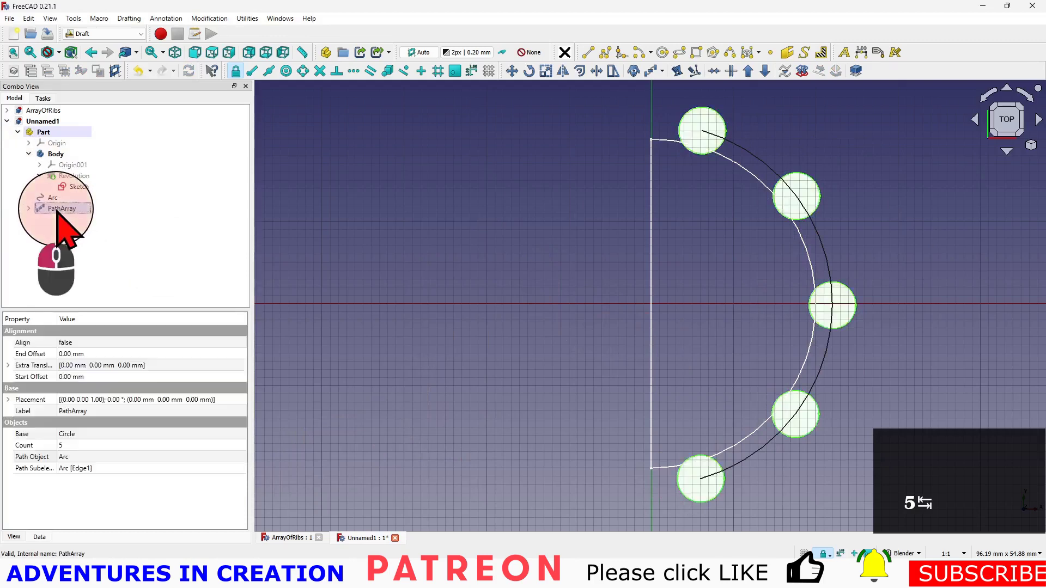
pyautogui.moveTo(60, 212); pyautogui.dragTo(62, 162)
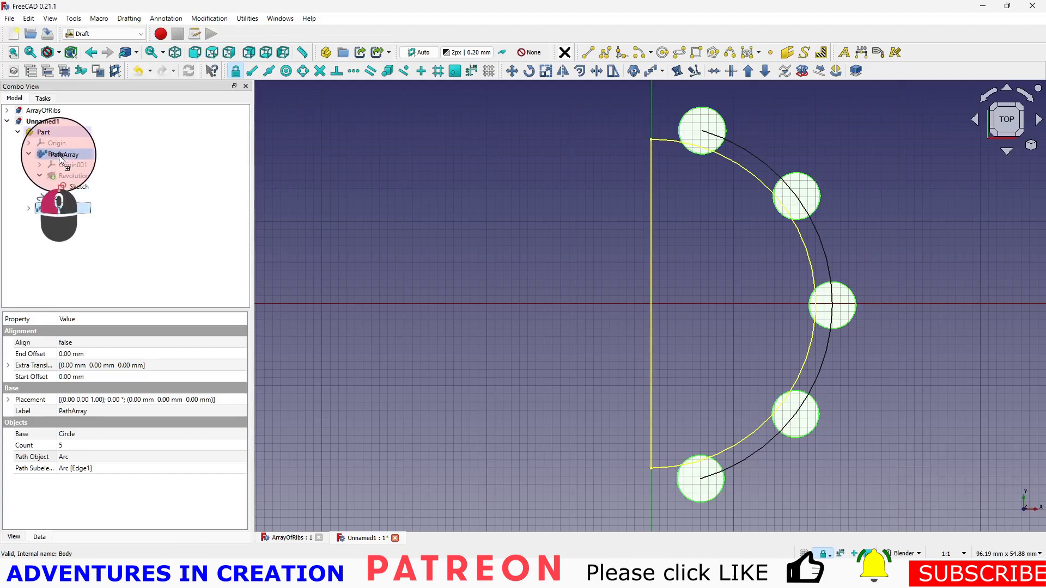
pyautogui.moveTo(58, 155); pyautogui.dragTo(58, 156)
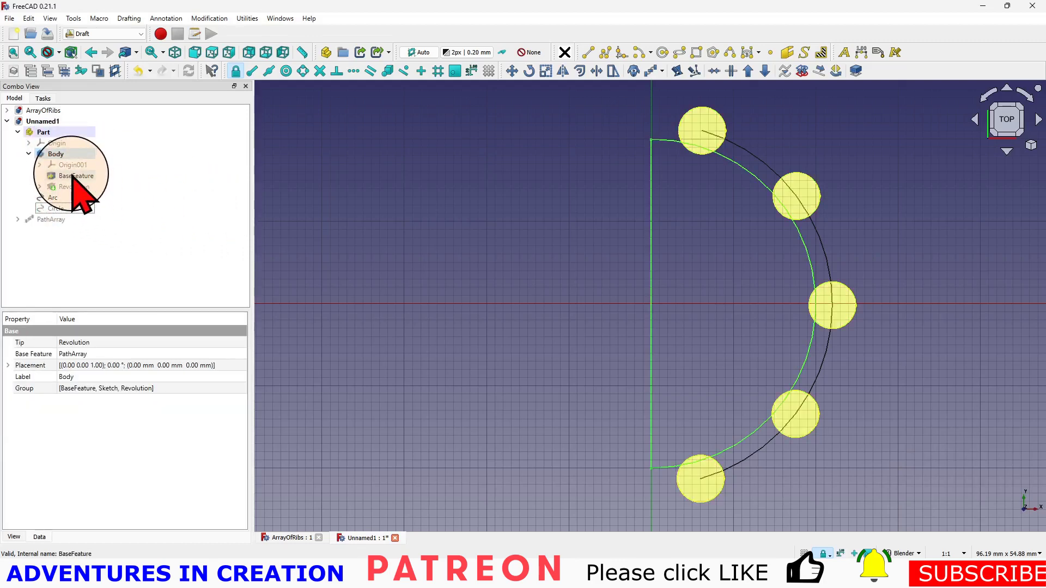
pyautogui.click(143, 34)
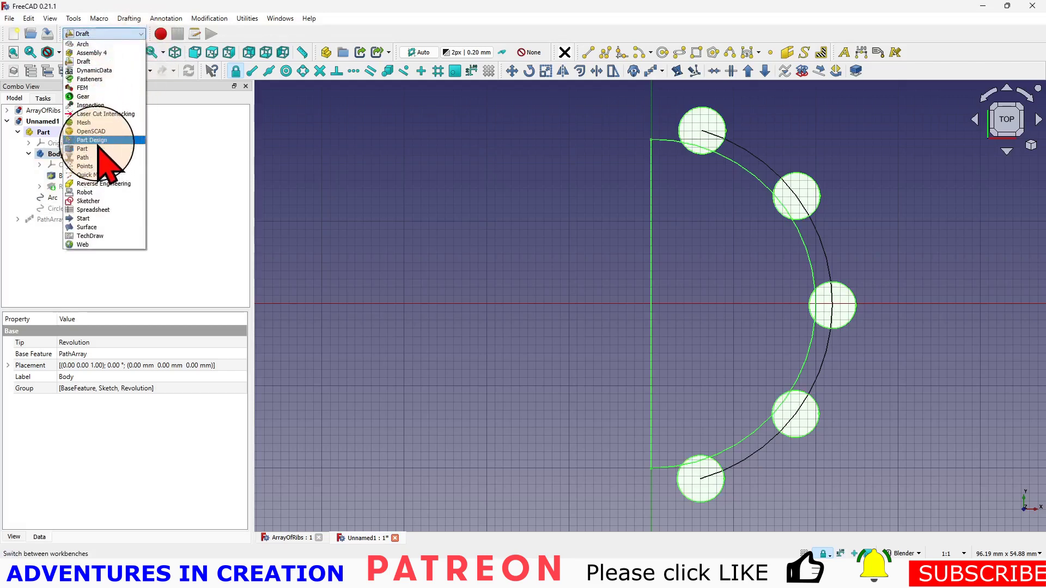
# In Part Design, revolve the BaseFeature 360° around the Y axis into rings.
pyautogui.click(94, 140)
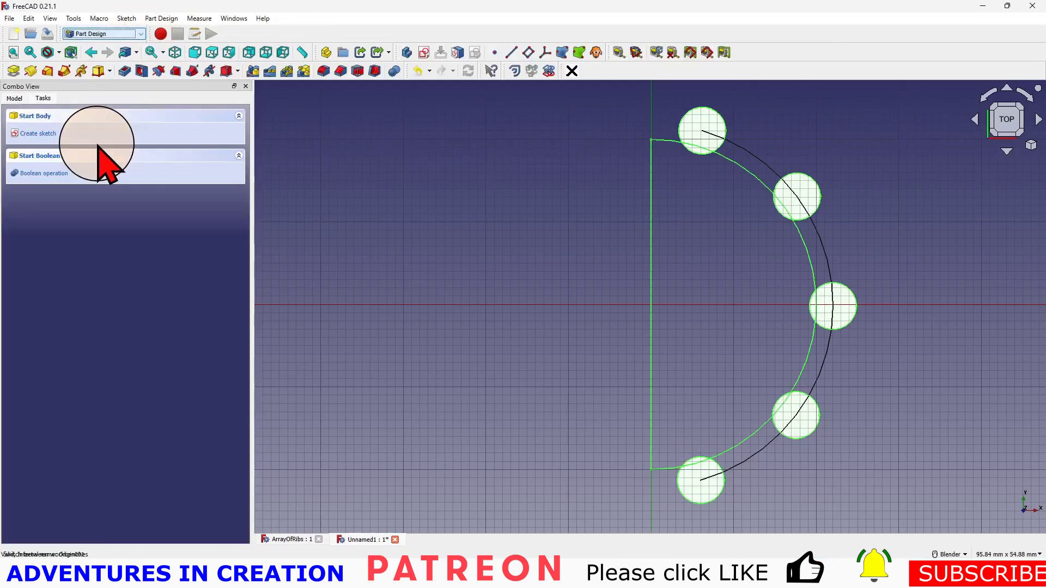
pyautogui.click(15, 99)
pyautogui.click(73, 177)
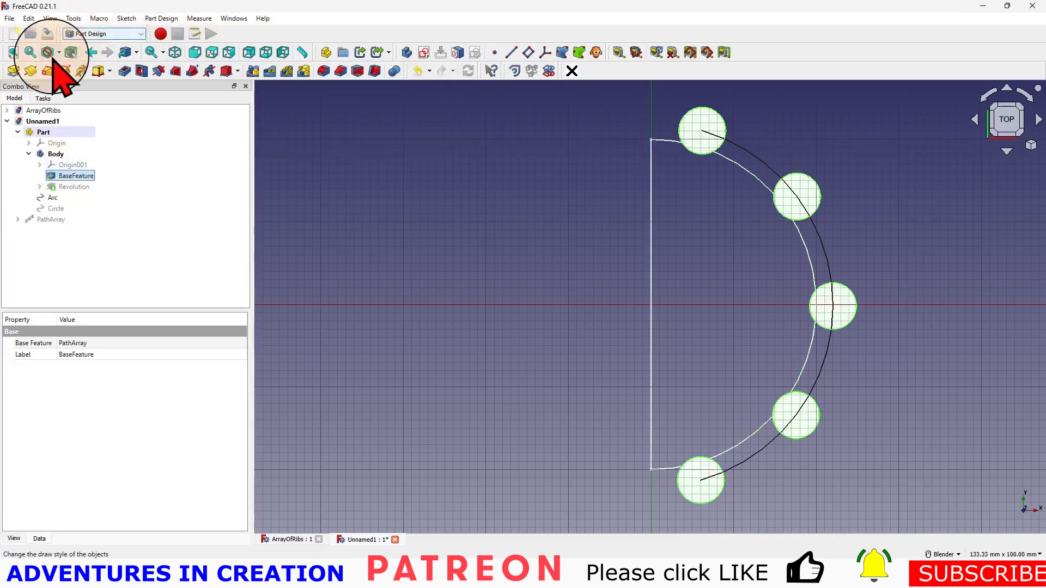
pyautogui.click(31, 72)
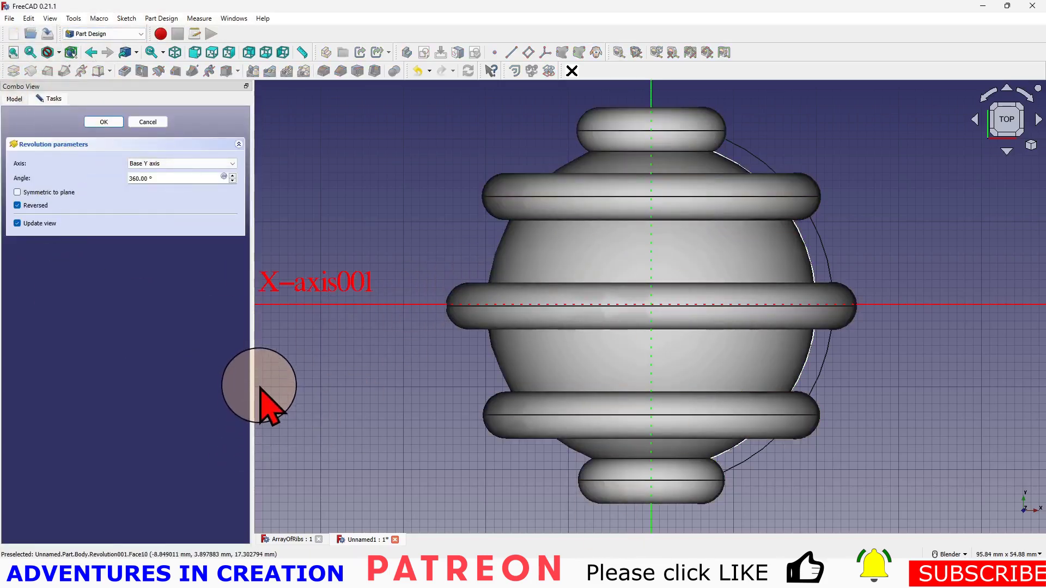
pyautogui.click(108, 123)
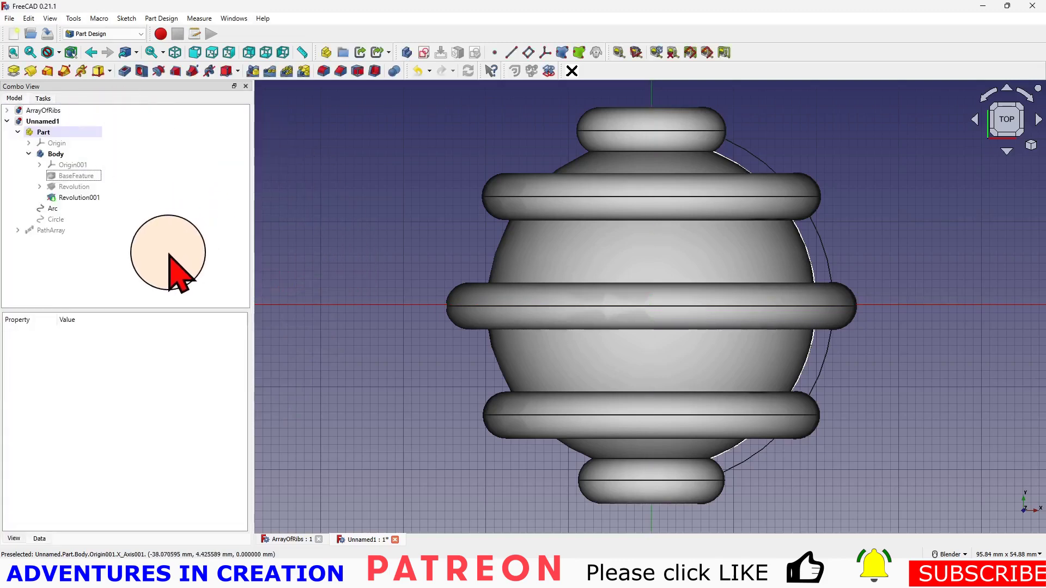
# Raise the PathArray Count from 5 to 6.
pyautogui.doubleClick(37, 231)
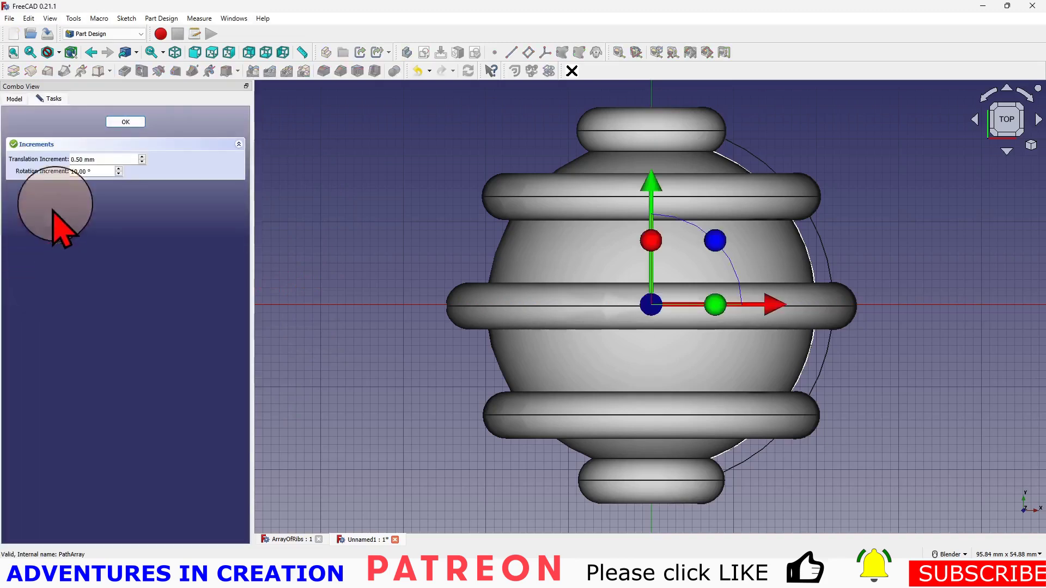
pyautogui.click(135, 124)
pyautogui.click(57, 230)
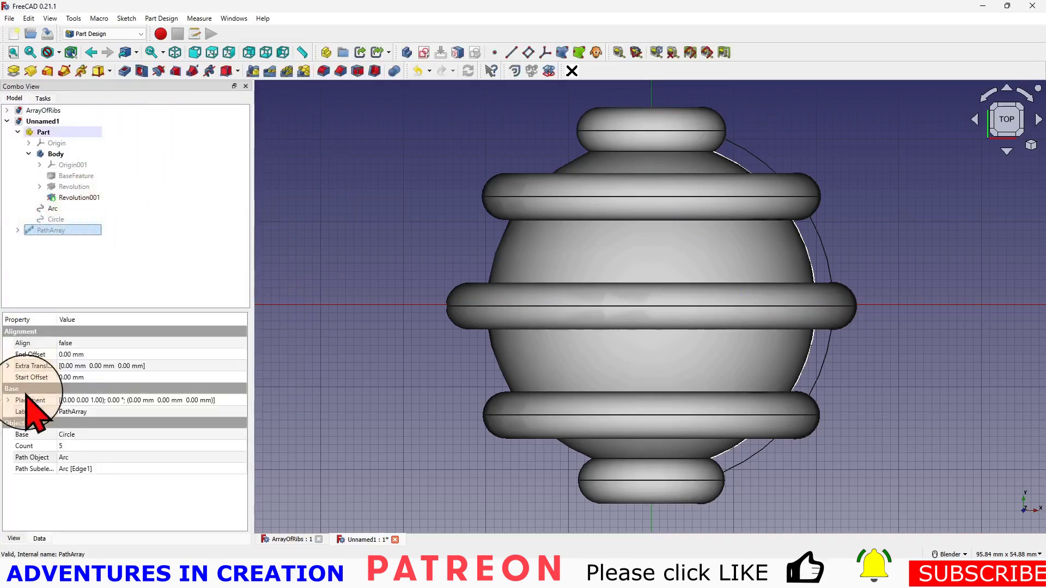
pyautogui.click(66, 446)
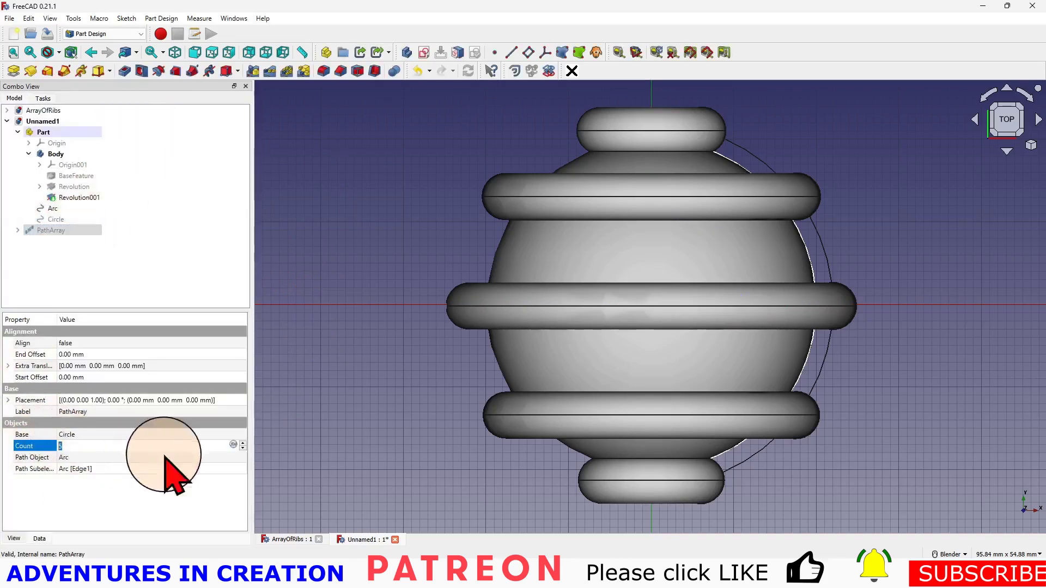
pyautogui.click(243, 443)
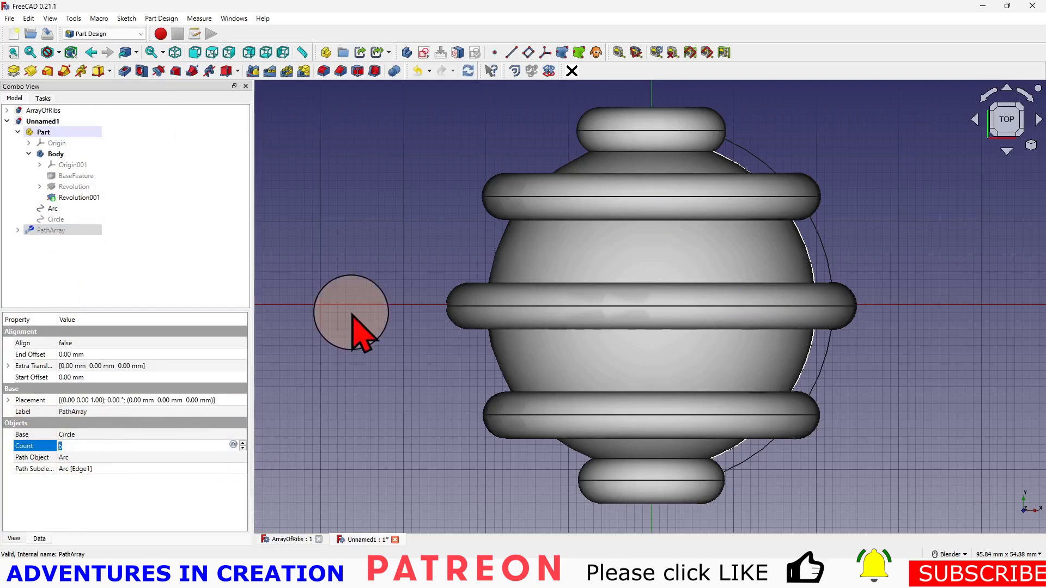
pyautogui.press('Tab')
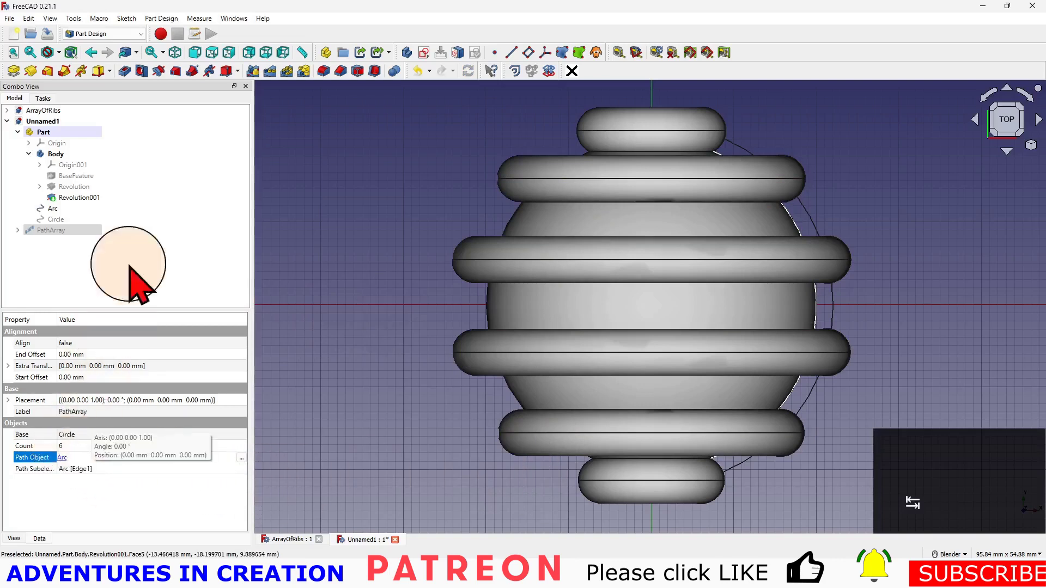
# Change the Circle's Radius property to 2.5 mm to thin all six ribs.
pyautogui.click(56, 219)
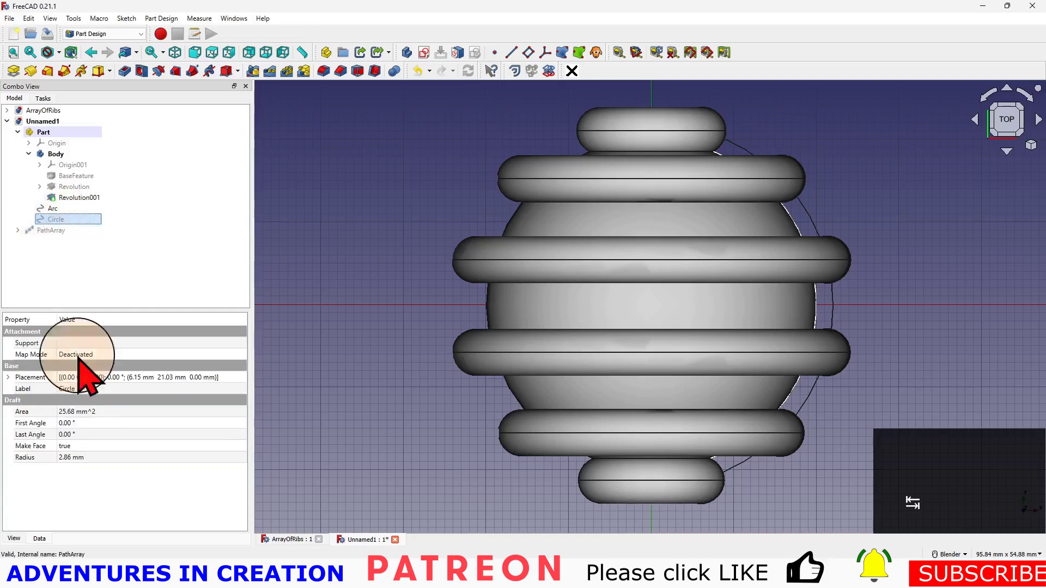
pyautogui.click(64, 458)
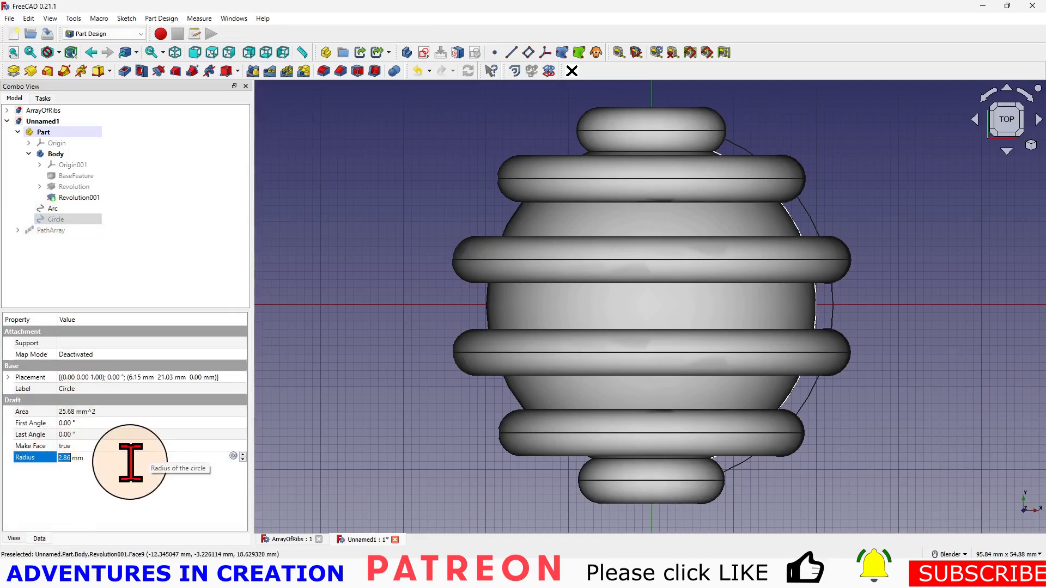
pyautogui.write('205')
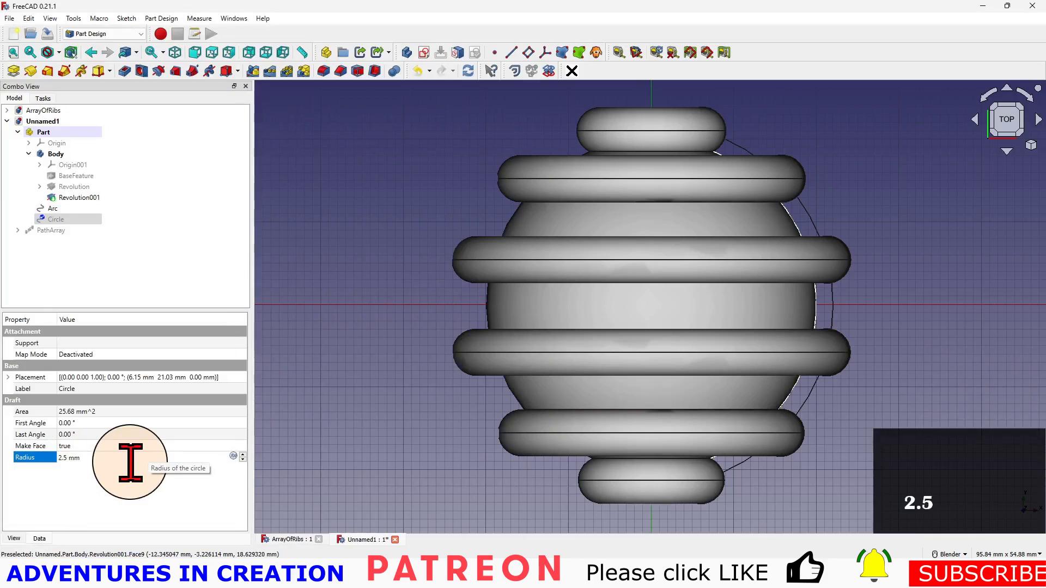
pyautogui.press('Return')
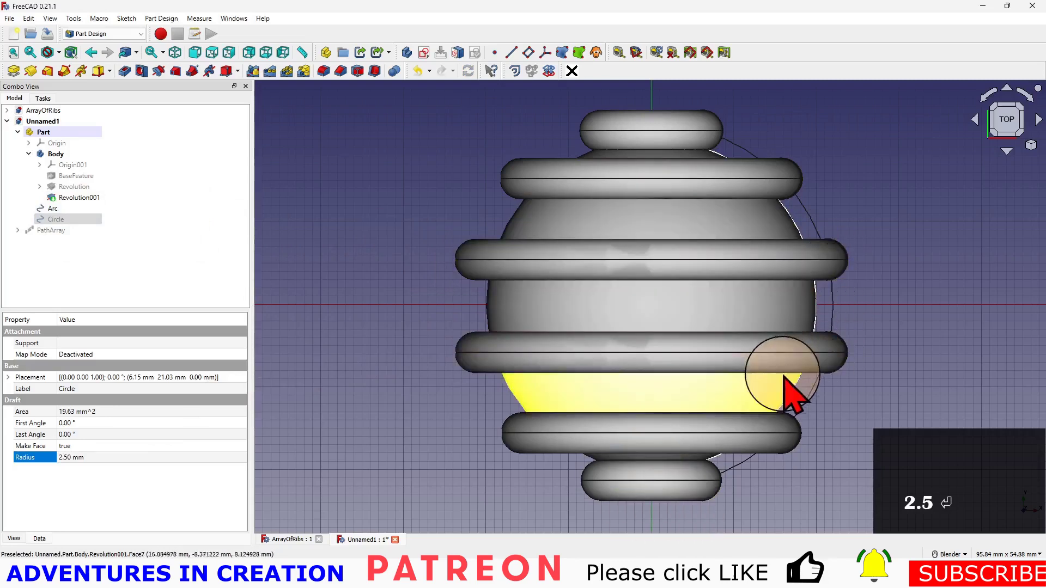
# Change the Arc's Radius property to 21 mm so the ribs sit closer to the sphere.
pyautogui.click(54, 209)
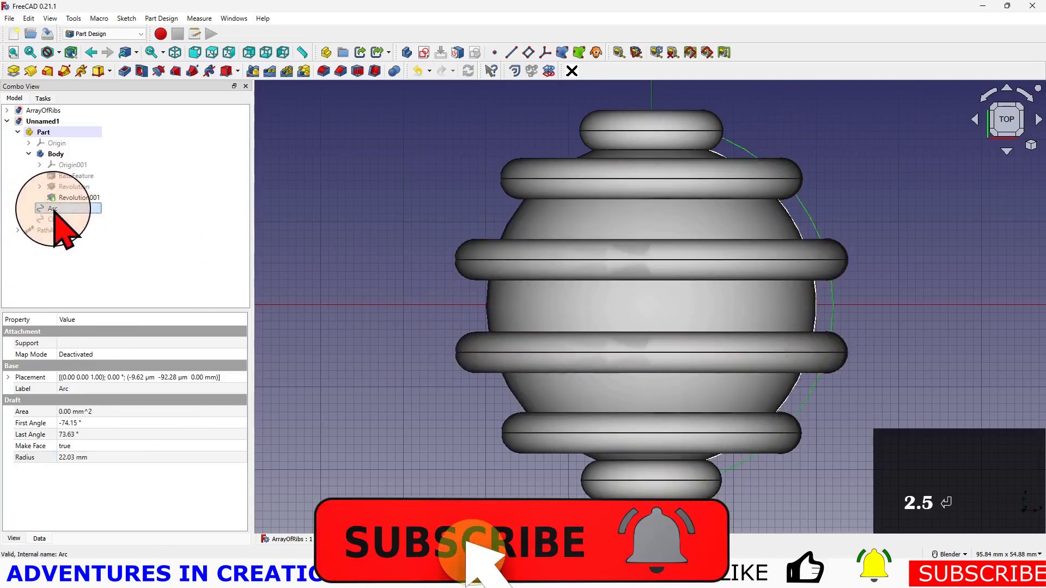
pyautogui.doubleClick(68, 459)
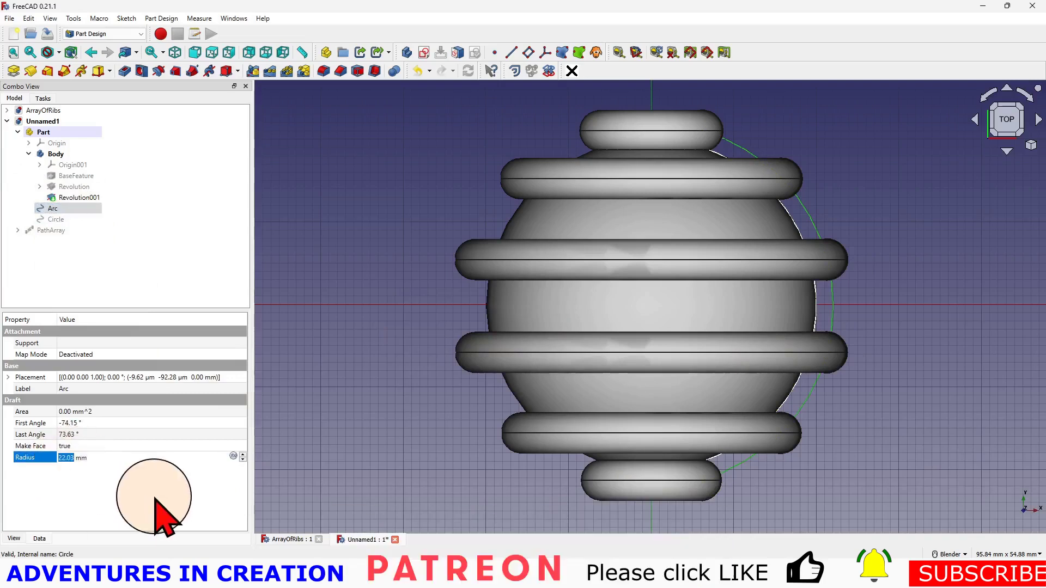
pyautogui.write('2')
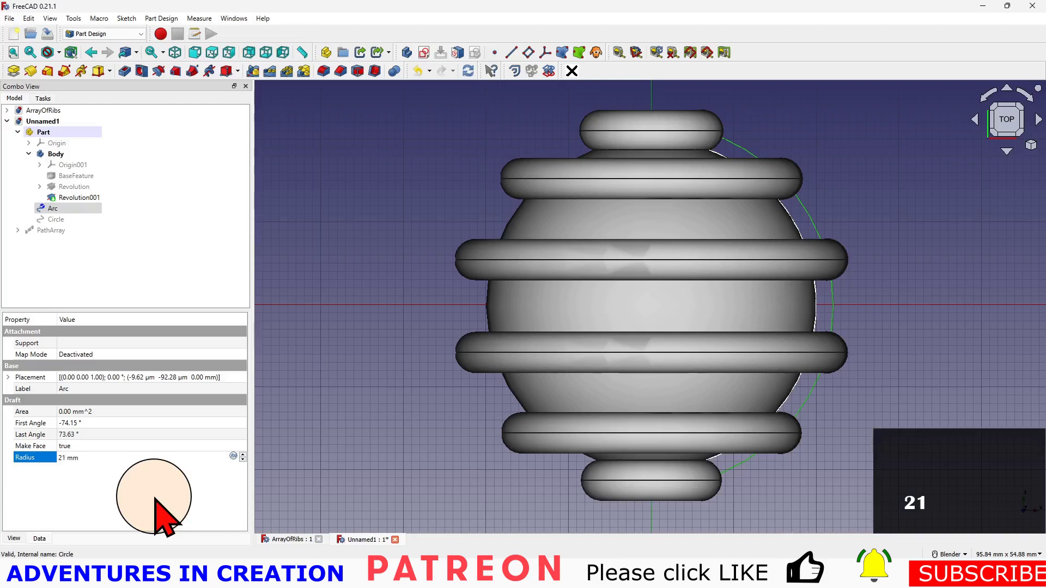
pyautogui.press('Tab')
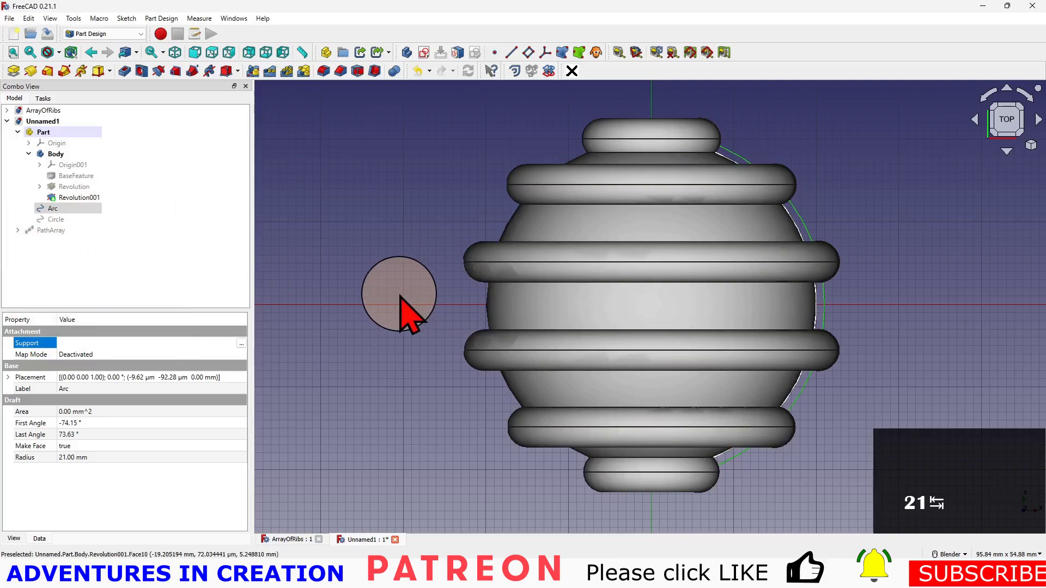
pyautogui.moveTo(401, 297); pyautogui.dragTo(431, 293, button='middle')
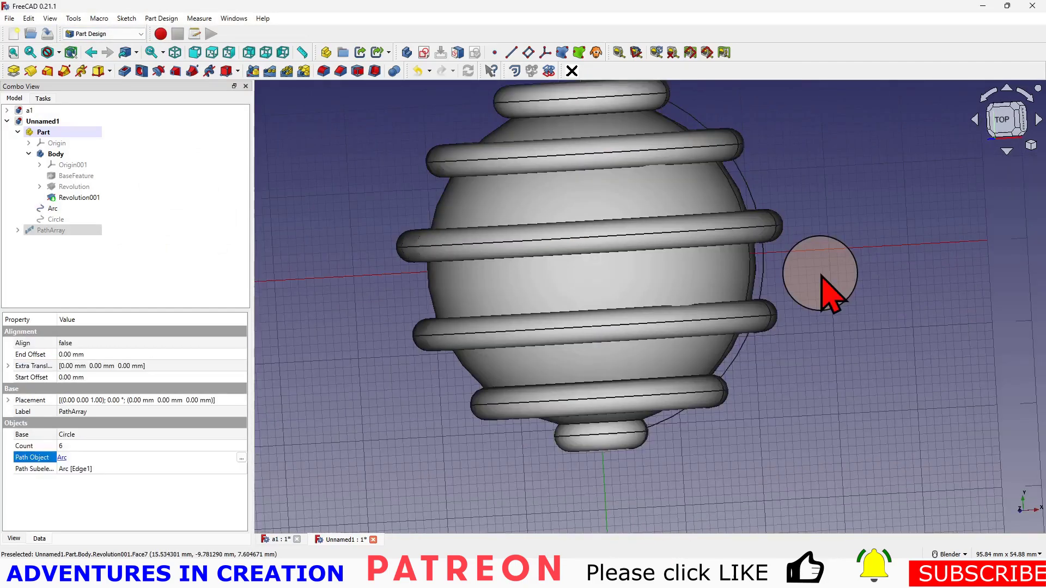
pyautogui.moveTo(822, 280); pyautogui.dragTo(852, 296, button='middle')
pyautogui.scroll(-4, 482, 256)
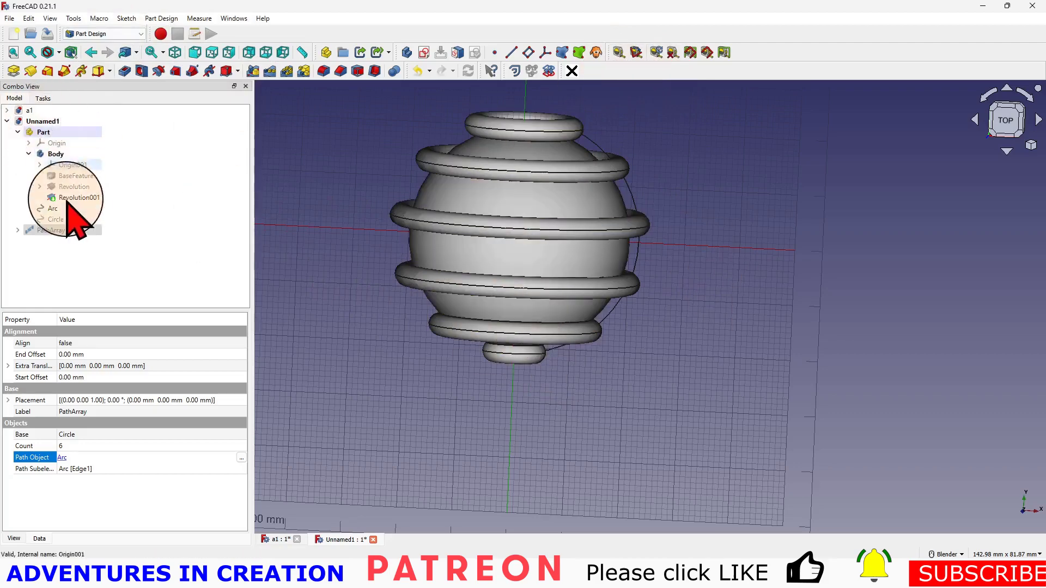
pyautogui.click(77, 198)
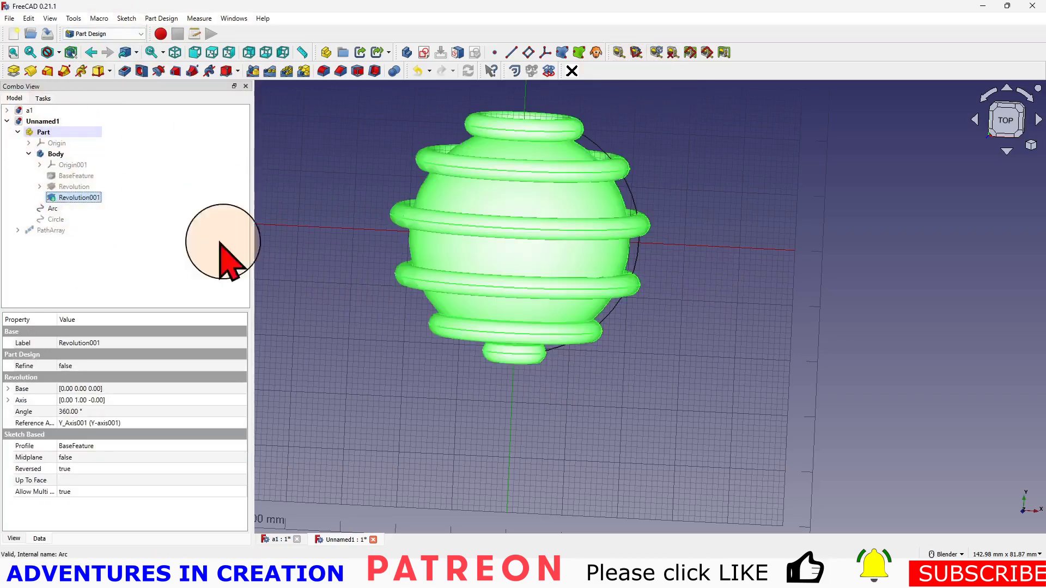
pyautogui.click(357, 283)
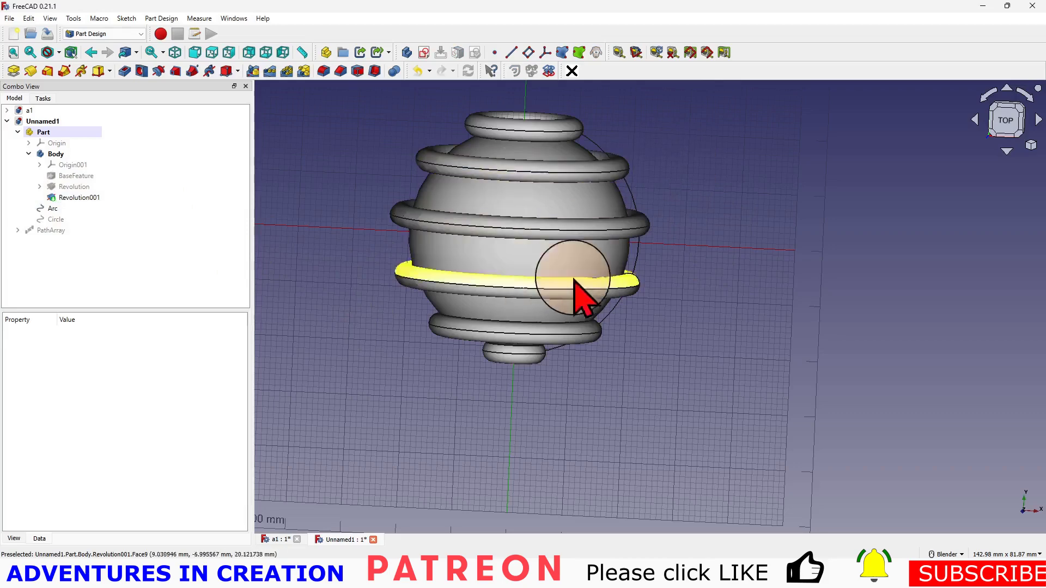
pyautogui.scroll(-2, 561, 456)
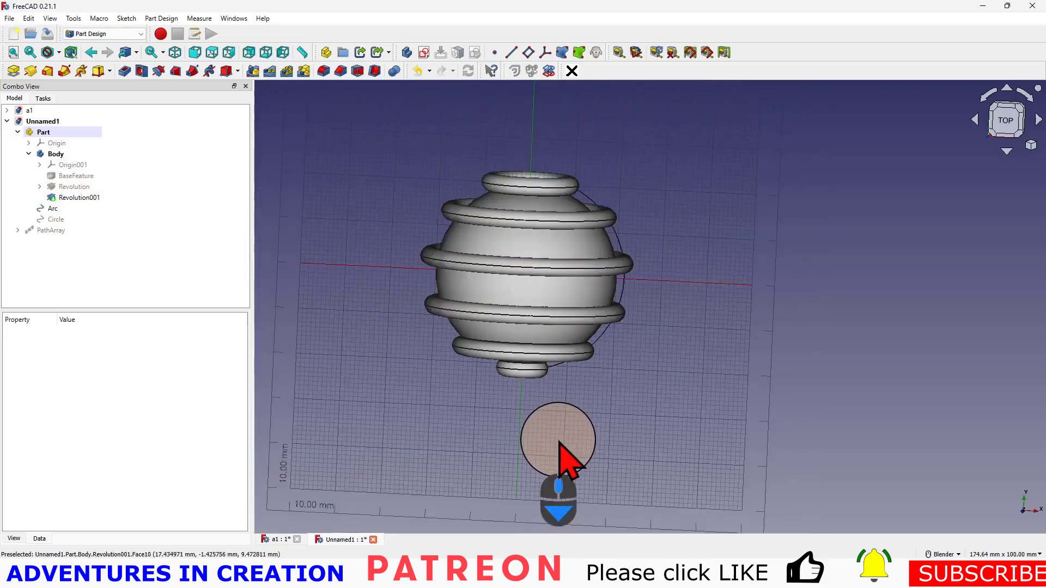
pyautogui.moveTo(572, 310); pyautogui.dragTo(528, 291, button='middle')
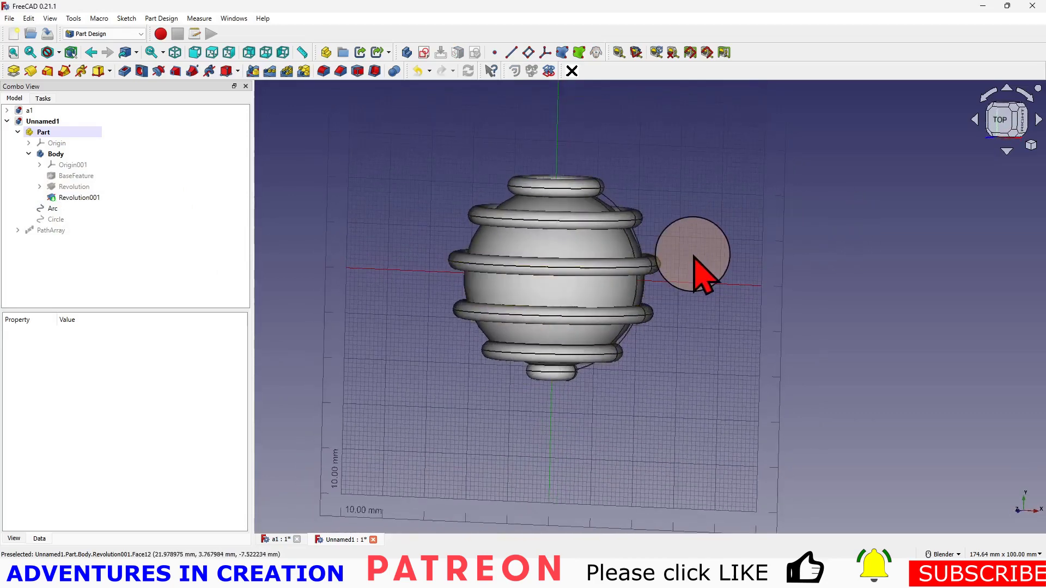